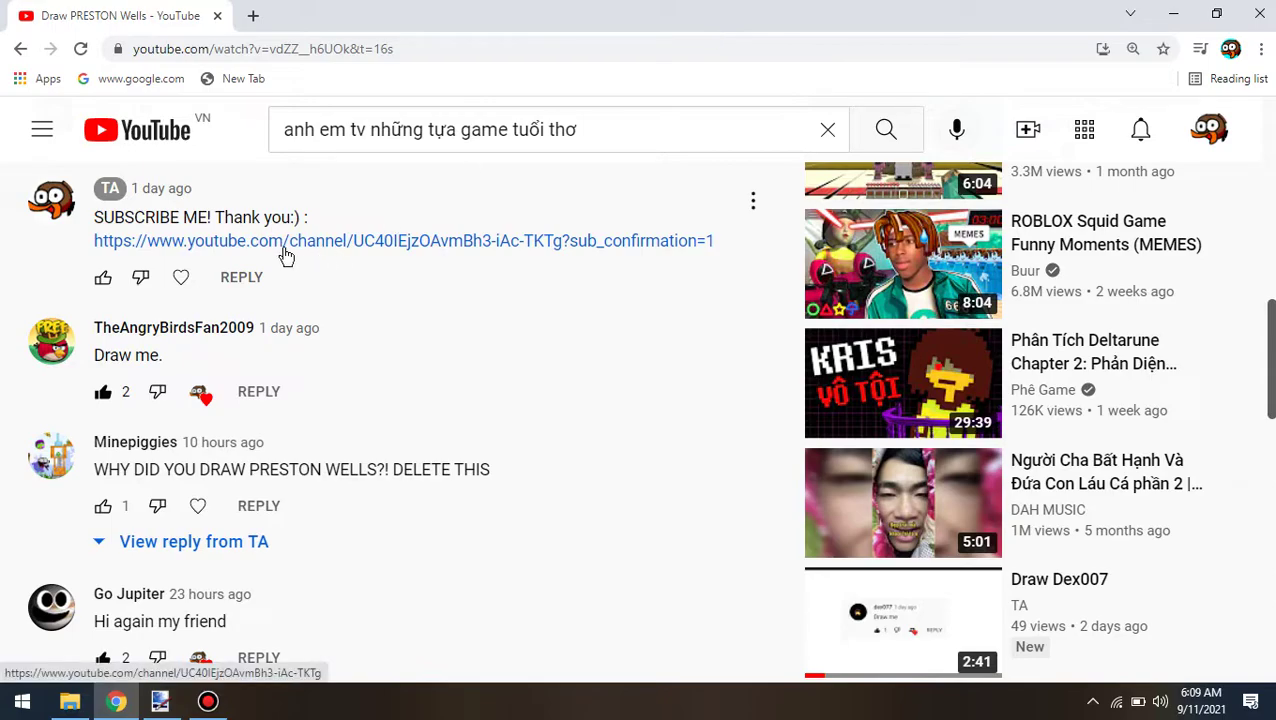
# Capture a rectangular screenshot of the "Draw me." comment with the Angry Birds avatar and switch to Bad.png in paint.net
pyautogui.press('super+shift+s')
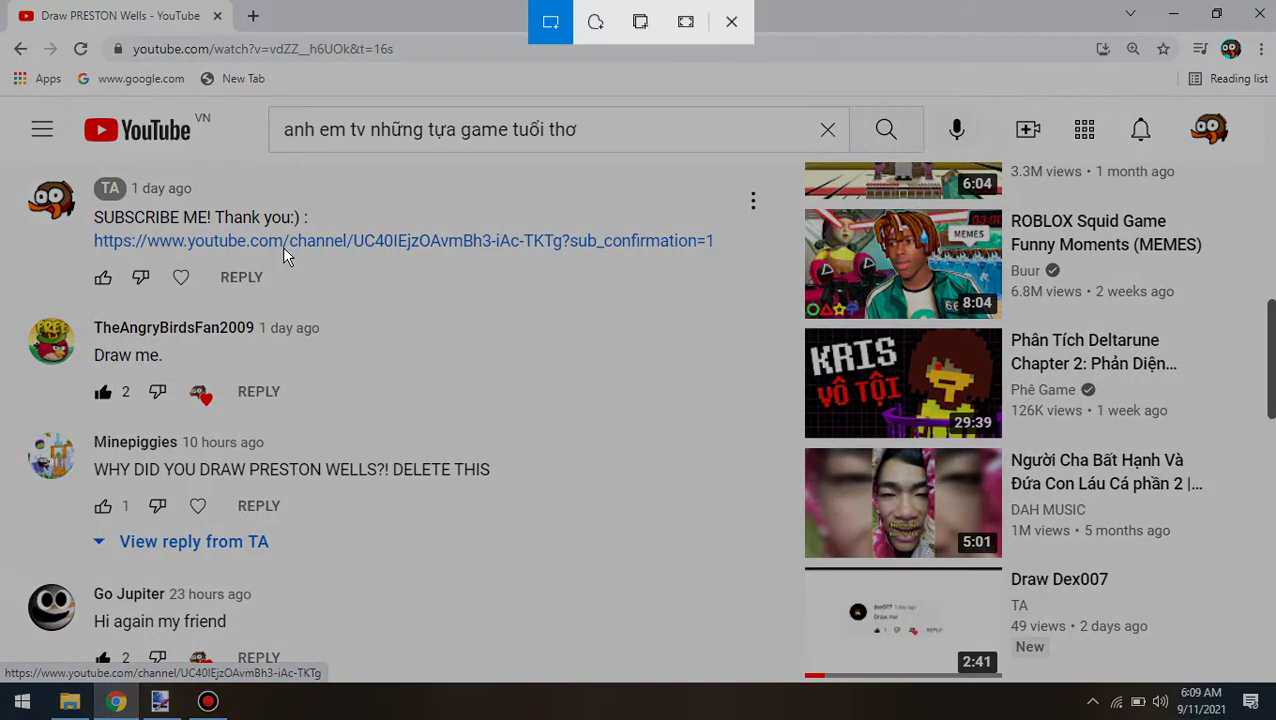
pyautogui.moveTo(18, 296); pyautogui.dragTo(328, 408)
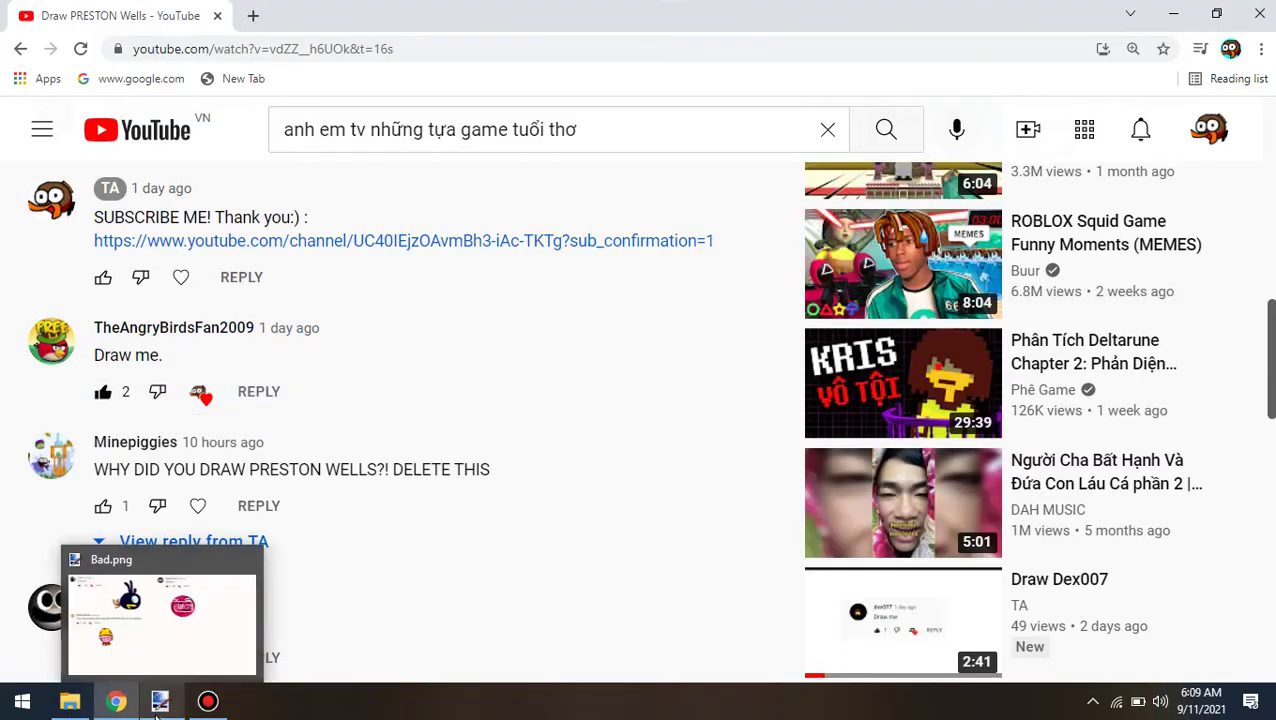
pyautogui.click(160, 701)
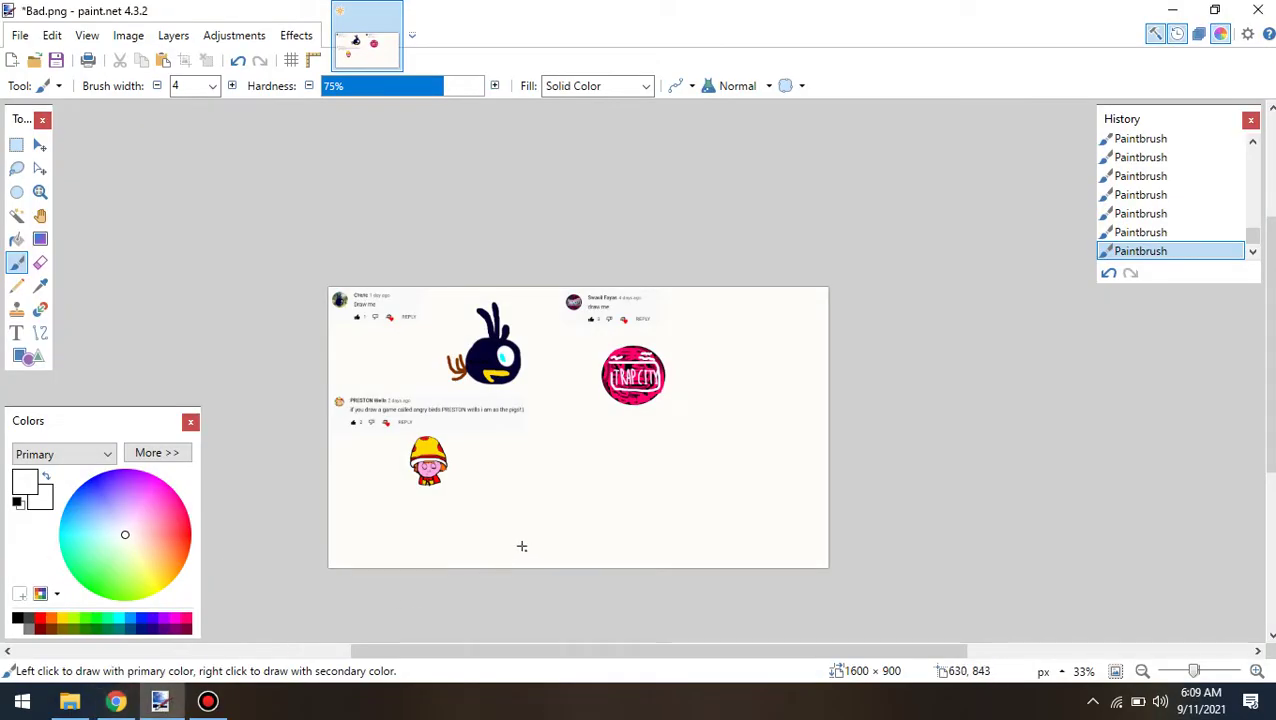
# Paste the captured comment below the pink Trap City circle, with its upper-left corner at about 750, 441 px, and deselect it
pyautogui.hotkey('ctrl', 'v')
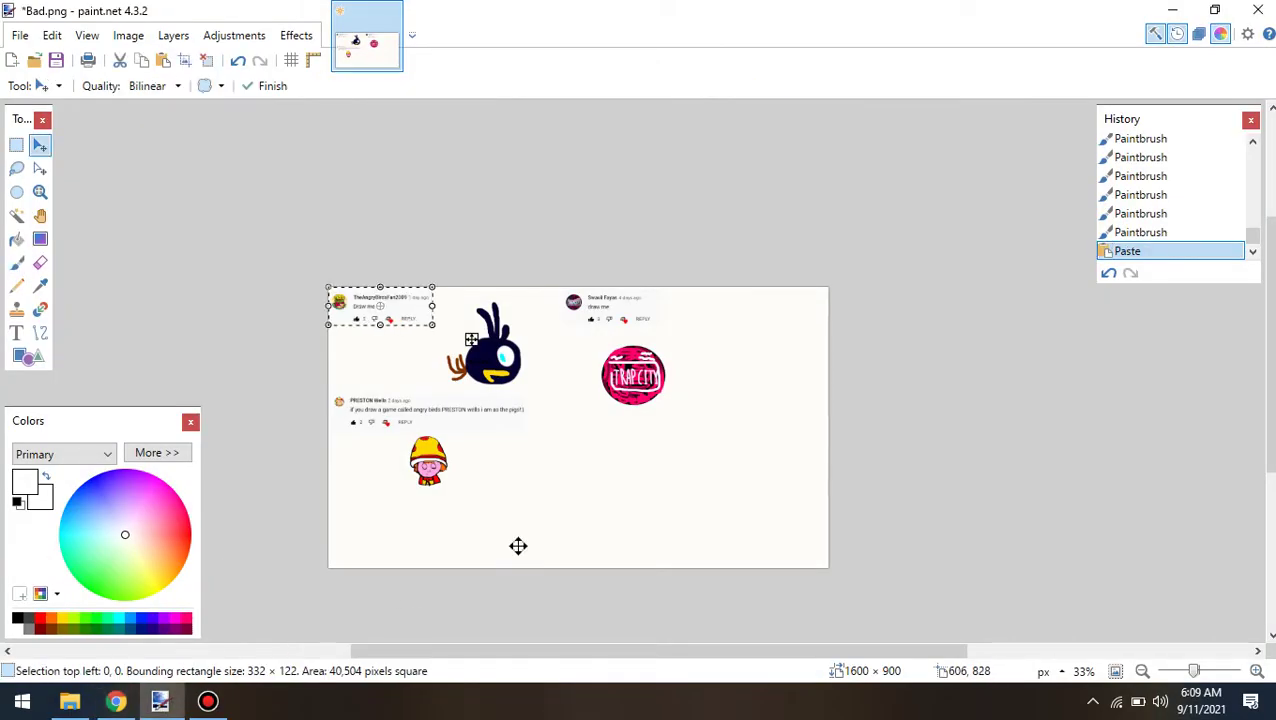
pyautogui.moveTo(413, 310); pyautogui.dragTo(648, 447)
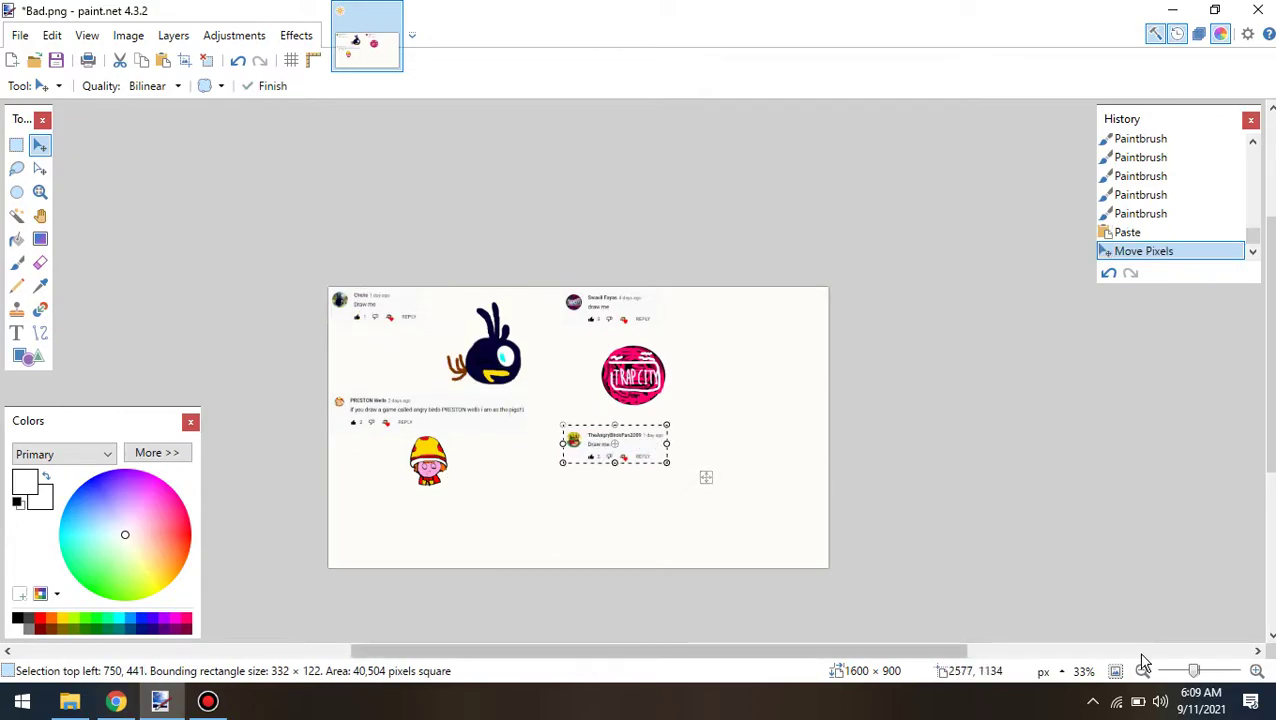
pyautogui.click(1218, 680)
pyautogui.click(1218, 680)
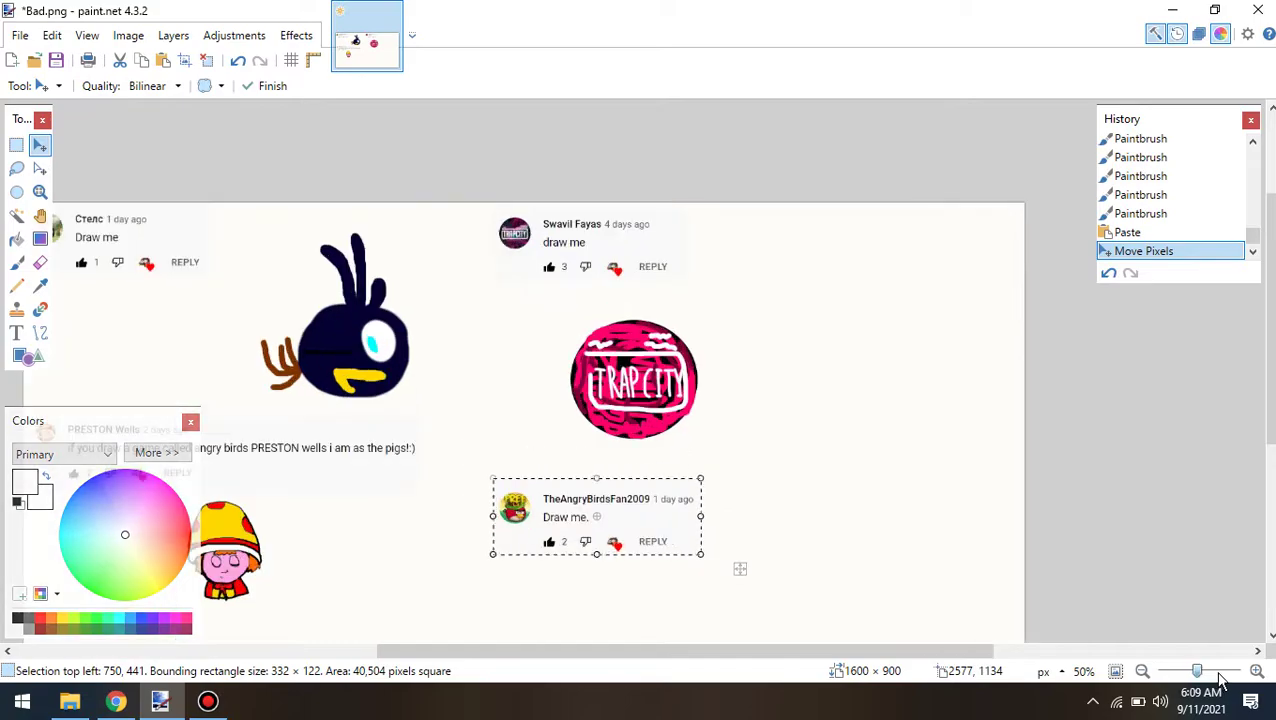
pyautogui.scroll(-2, 1164, 615)
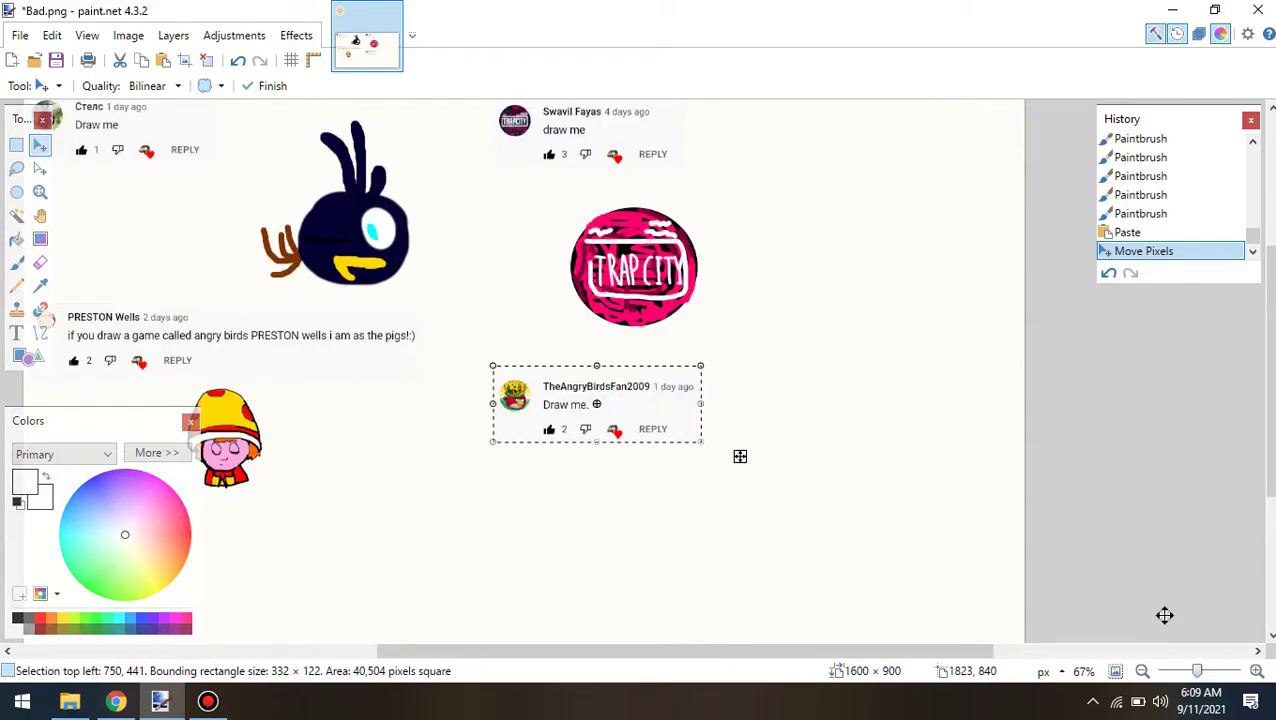
pyautogui.click(1206, 670)
pyautogui.click(1204, 669)
pyautogui.scroll(-2, 1138, 618)
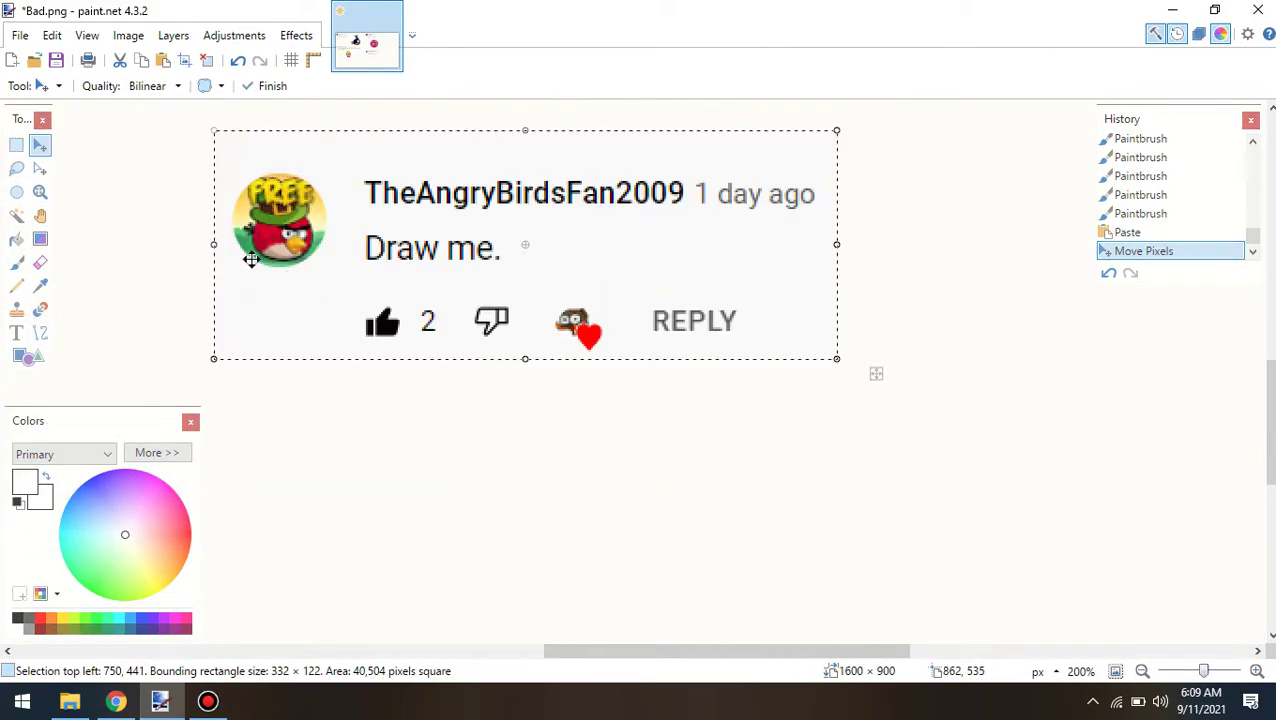
pyautogui.click(16, 146)
pyautogui.scroll(-1, 441, 299)
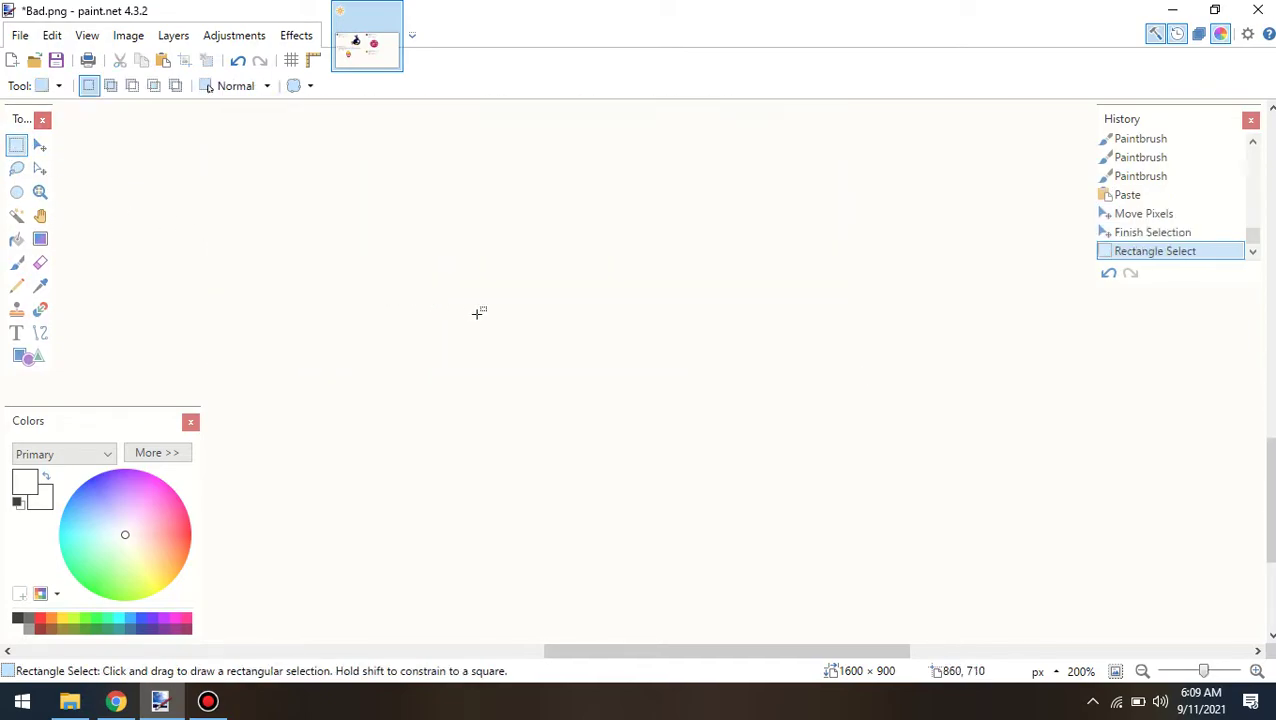
# Paint a round body outline, open at the top, below the pasted comment with a black 4 px Paintbrush
pyautogui.click(1222, 674)
pyautogui.click(16, 262)
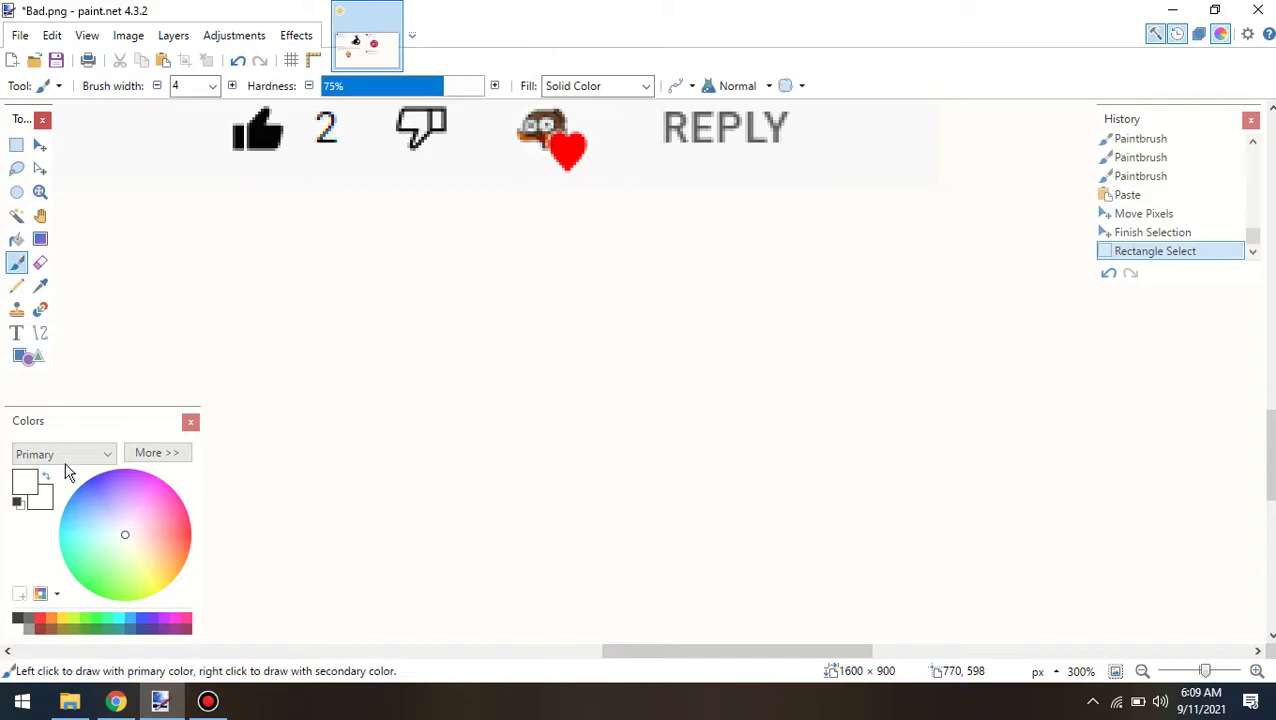
pyautogui.click(29, 618)
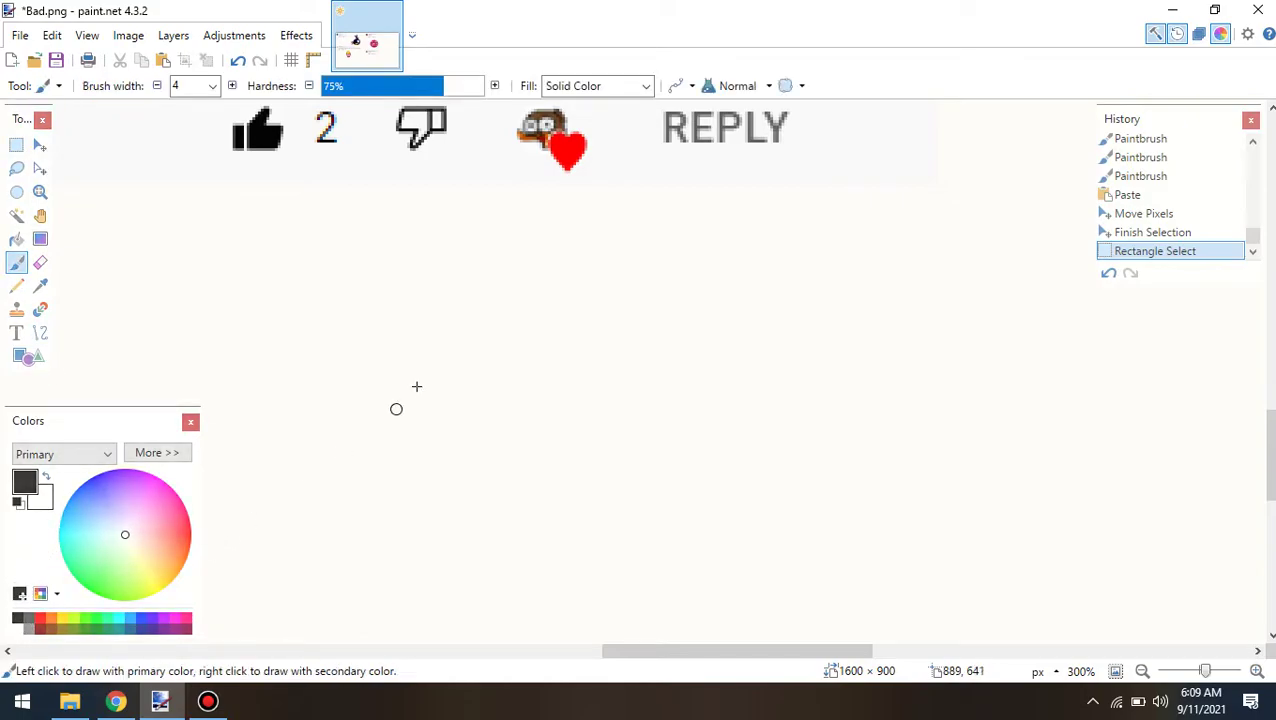
pyautogui.scroll(3, 416, 384)
pyautogui.scroll(-4, 441, 370)
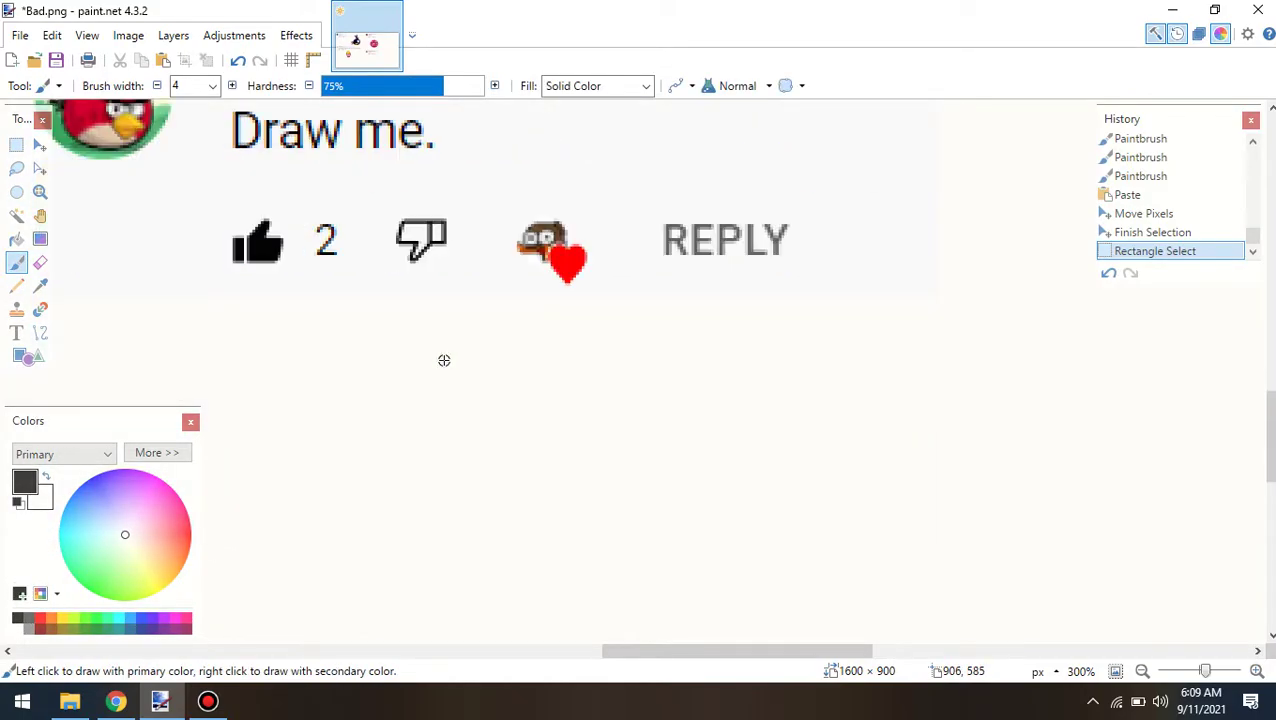
pyautogui.scroll(-2, 456, 418)
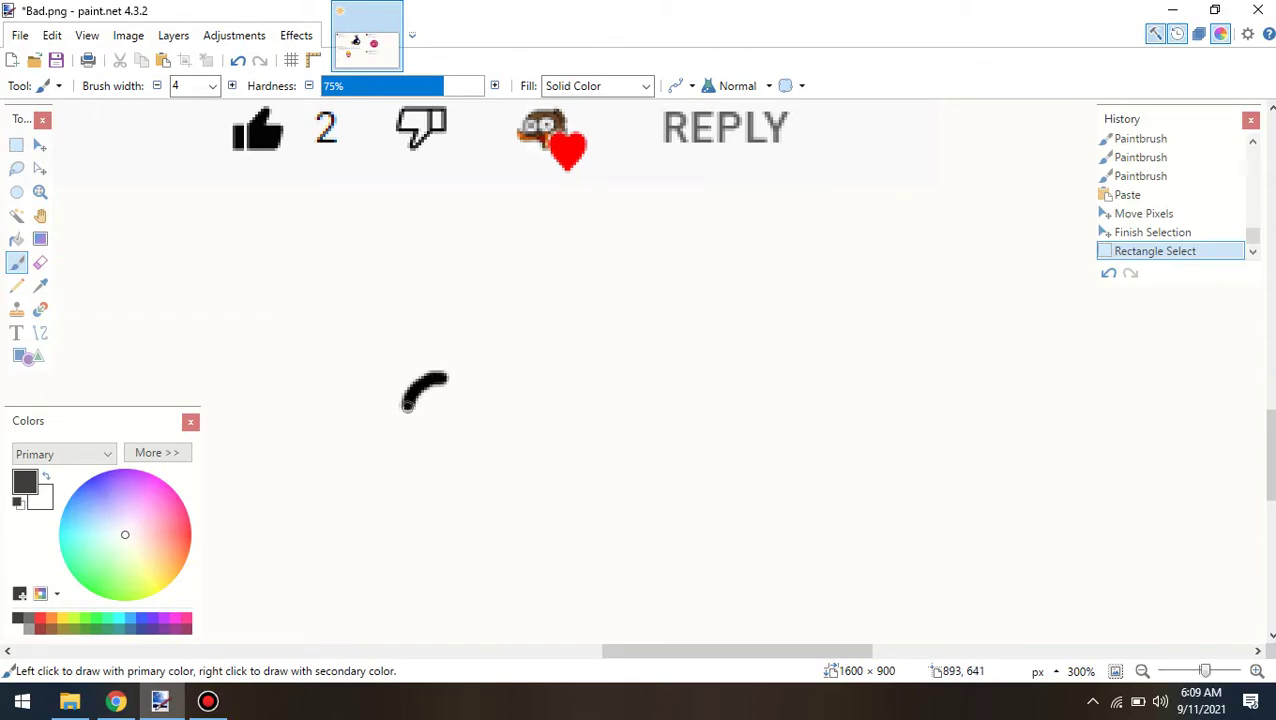
pyautogui.moveTo(397, 494)
pyautogui.mouseDown()
pyautogui.moveTo(439, 535)
pyautogui.moveTo(517, 534)
pyautogui.mouseUp()
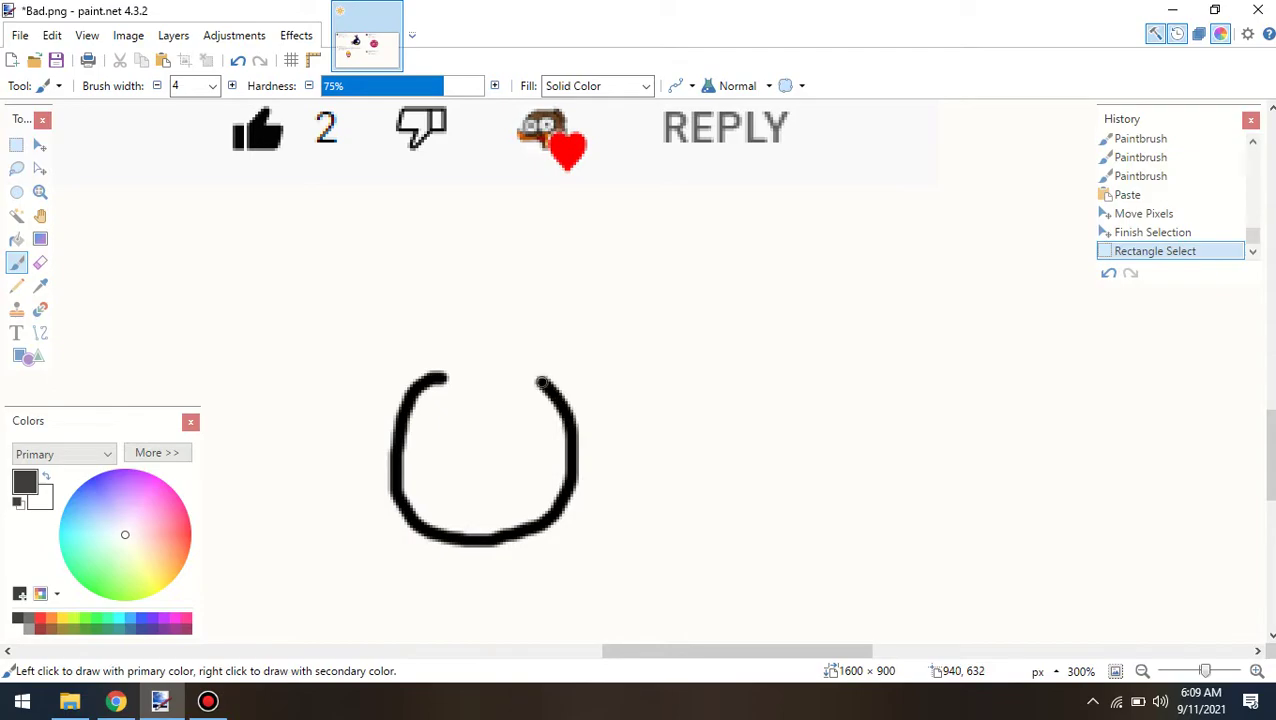
pyautogui.moveTo(541, 382); pyautogui.dragTo(538, 376)
# Paint a small three-pronged black tail on the left side of the body outline
pyautogui.scroll(4, 640, 364)
pyautogui.scroll(-2, 625, 362)
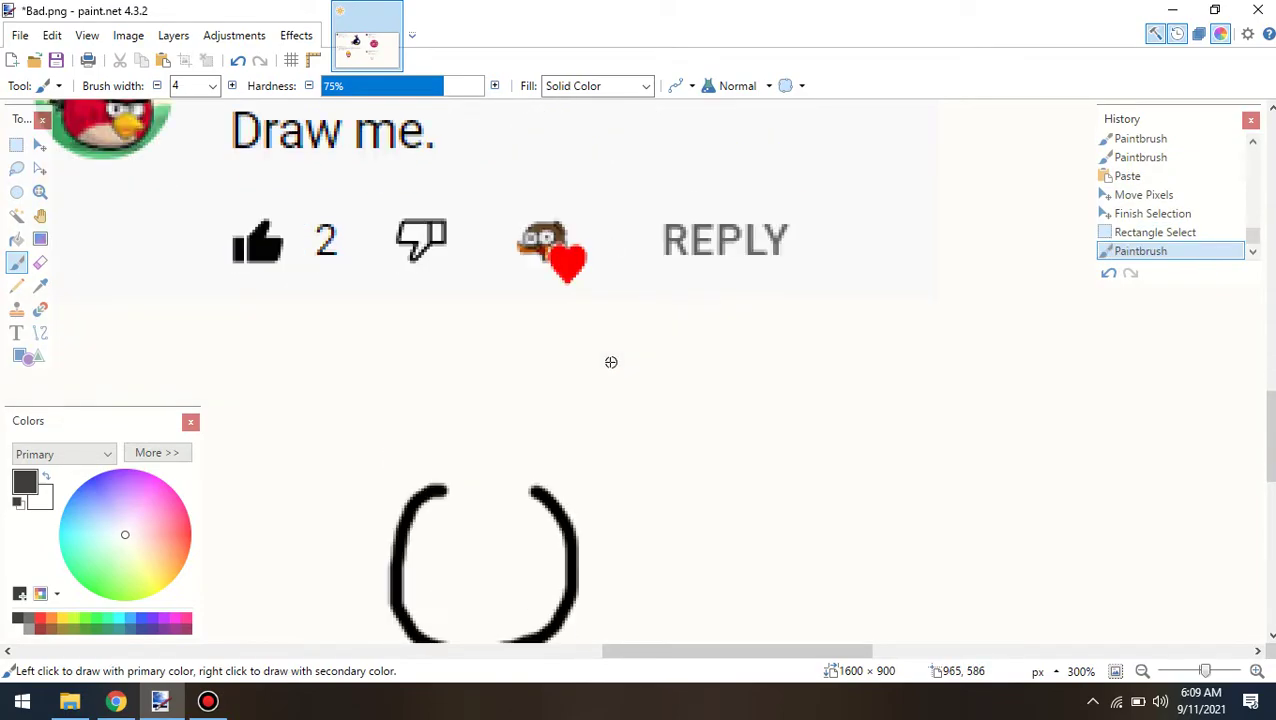
pyautogui.click(385, 551)
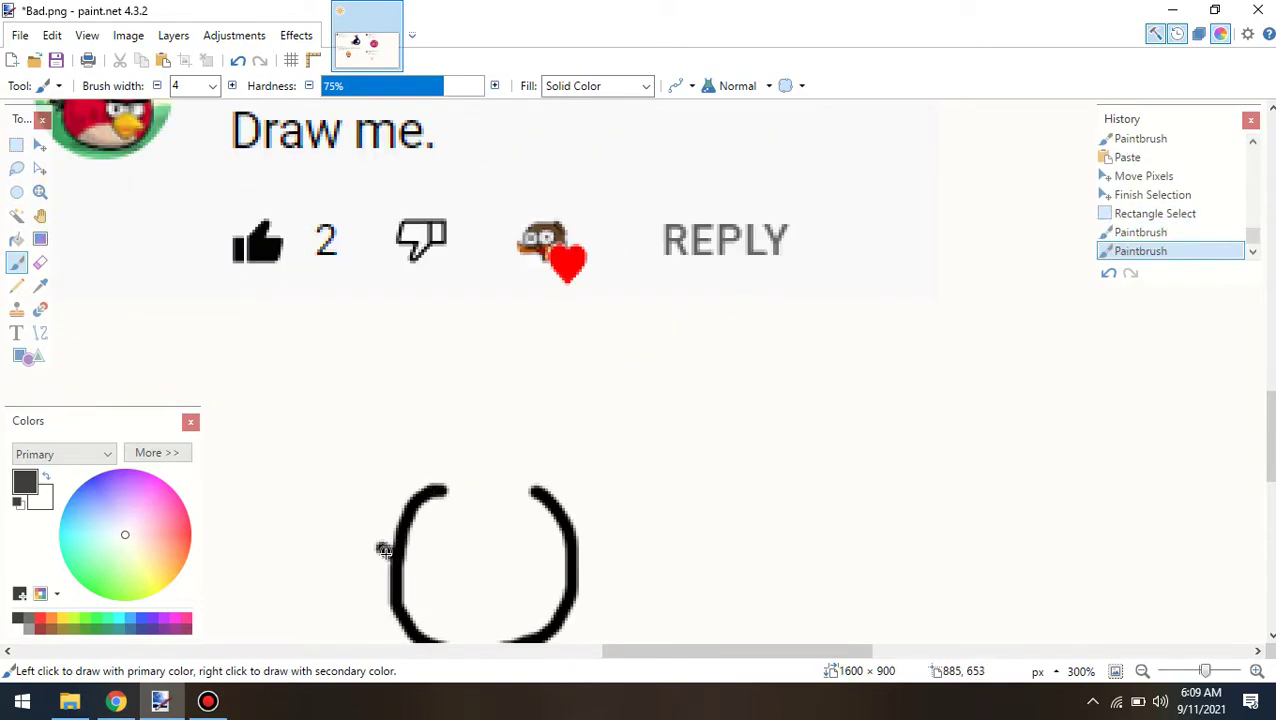
pyautogui.moveTo(368, 560)
pyautogui.mouseDown()
pyautogui.moveTo(395, 558)
pyautogui.moveTo(381, 560)
pyautogui.mouseUp()
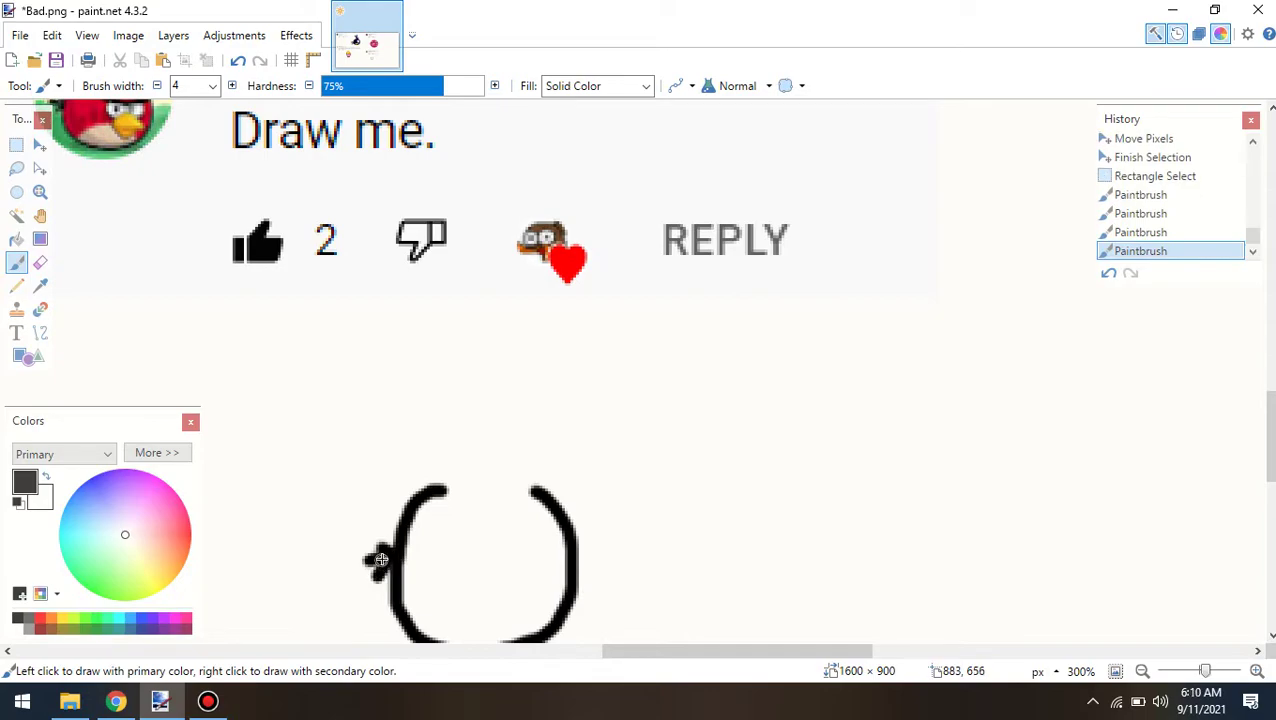
pyautogui.click(374, 540)
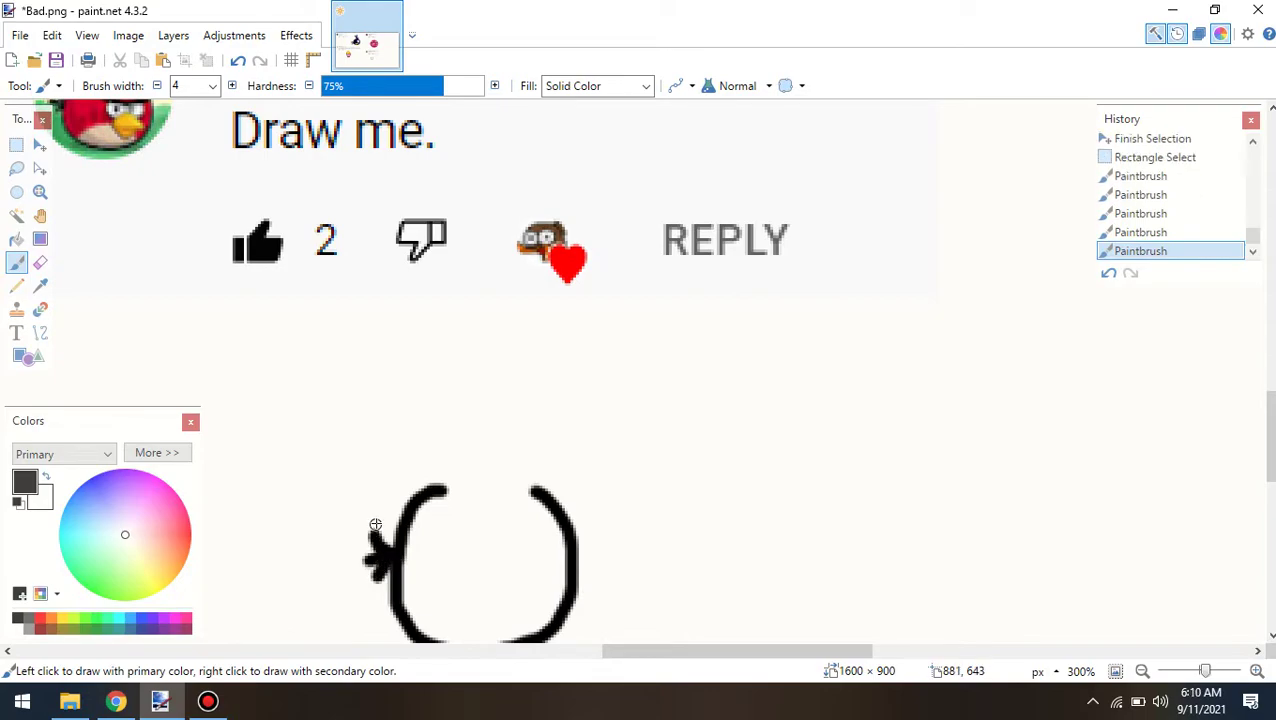
# Paint the black outline of a beak with an upper and a lower part in the lower middle of the body
pyautogui.scroll(-2, 500, 480)
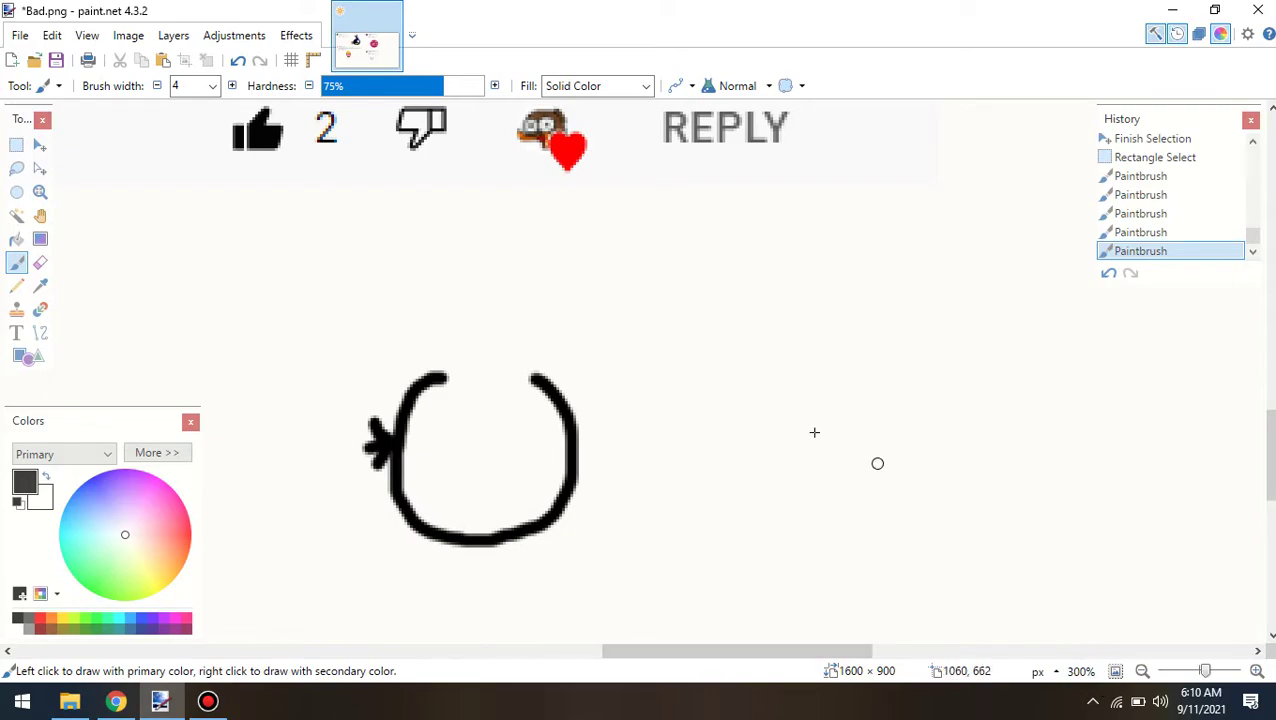
pyautogui.scroll(4, 798, 425)
pyautogui.scroll(-6, 794, 421)
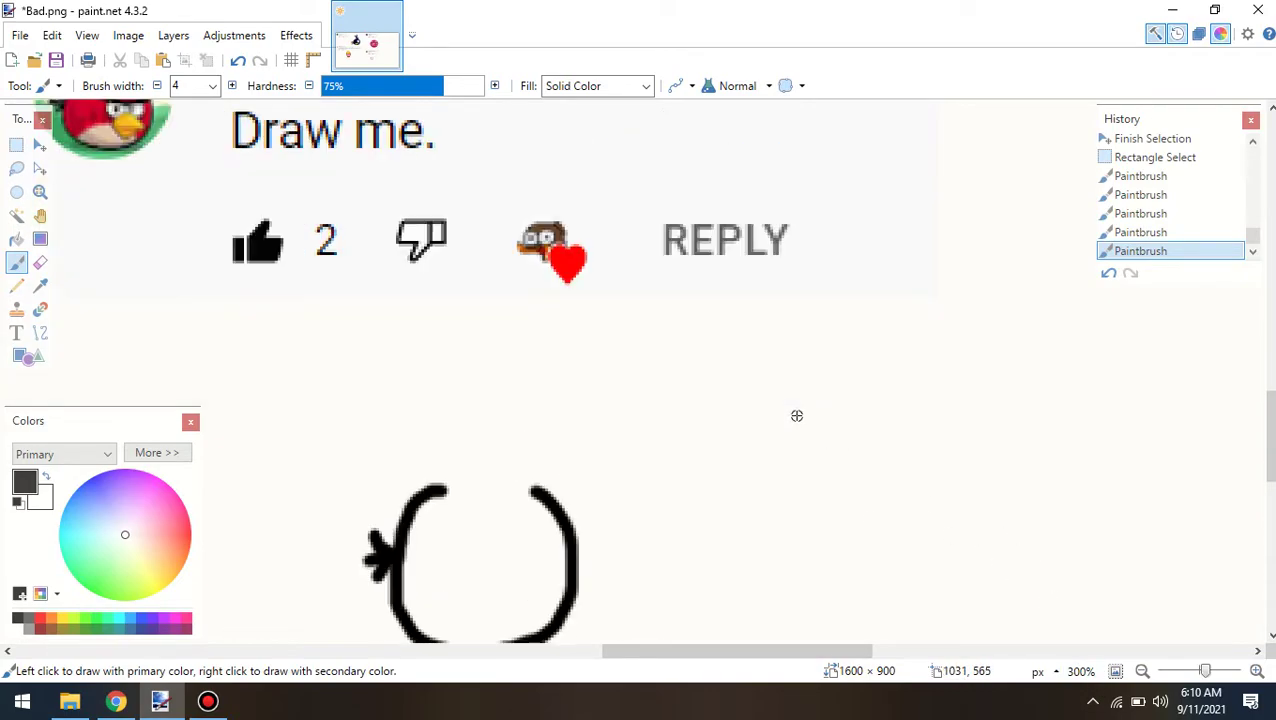
pyautogui.click(1232, 676)
pyautogui.moveTo(344, 336)
pyautogui.mouseDown()
pyautogui.moveTo(393, 318)
pyautogui.moveTo(478, 355)
pyautogui.mouseUp()
pyautogui.moveTo(352, 334)
pyautogui.mouseDown()
pyautogui.moveTo(318, 352)
pyautogui.moveTo(430, 370)
pyautogui.moveTo(455, 357)
pyautogui.mouseUp()
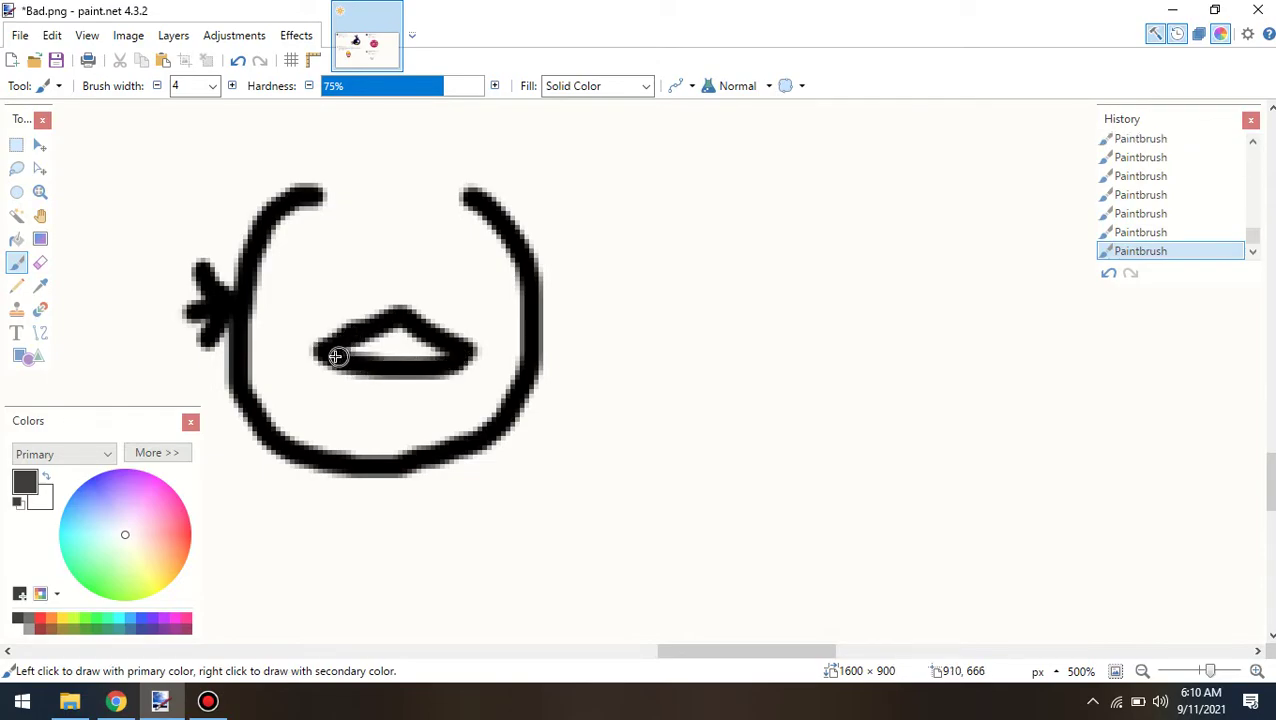
pyautogui.moveTo(335, 368)
pyautogui.mouseDown()
pyautogui.moveTo(359, 397)
pyautogui.moveTo(425, 386)
pyautogui.mouseUp()
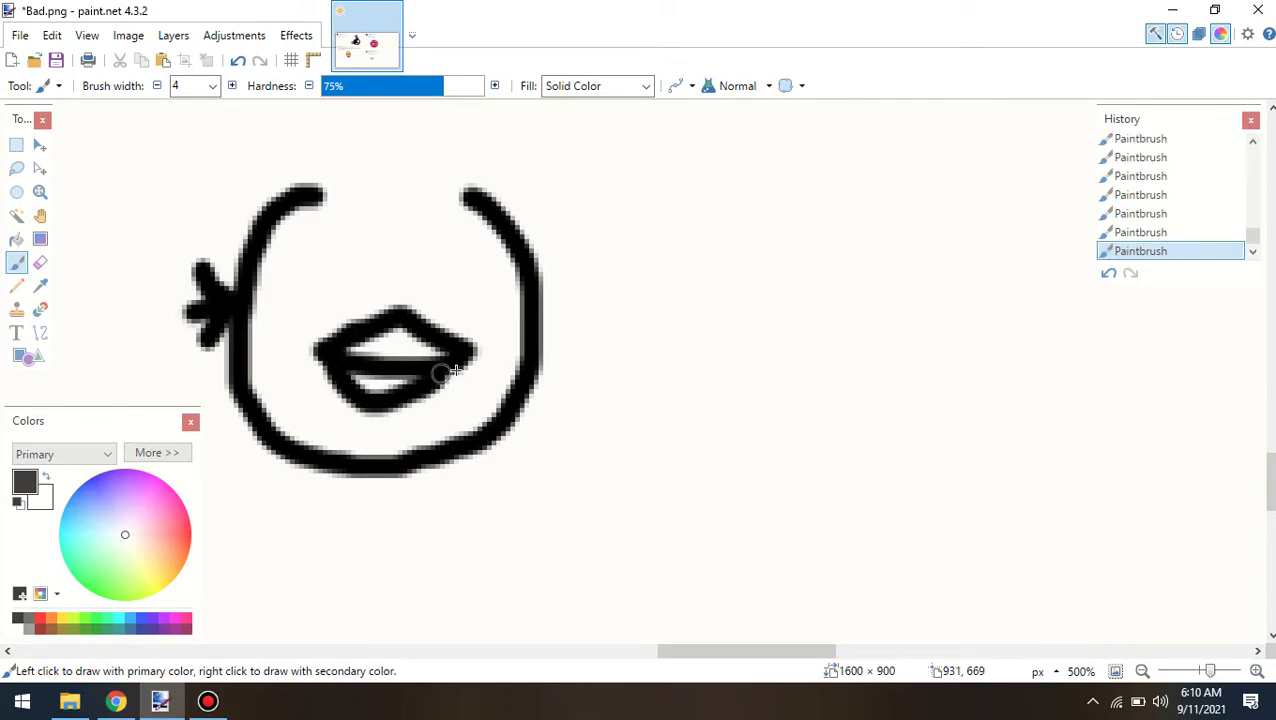
# Paint two diagonal black lines from the beak down to the body outline to mark off the belly
pyautogui.scroll(6, 683, 365)
pyautogui.moveTo(712, 650)
pyautogui.mouseDown()
pyautogui.moveTo(583, 645)
pyautogui.moveTo(624, 638)
pyautogui.mouseUp()
pyautogui.scroll(-5, 730, 477)
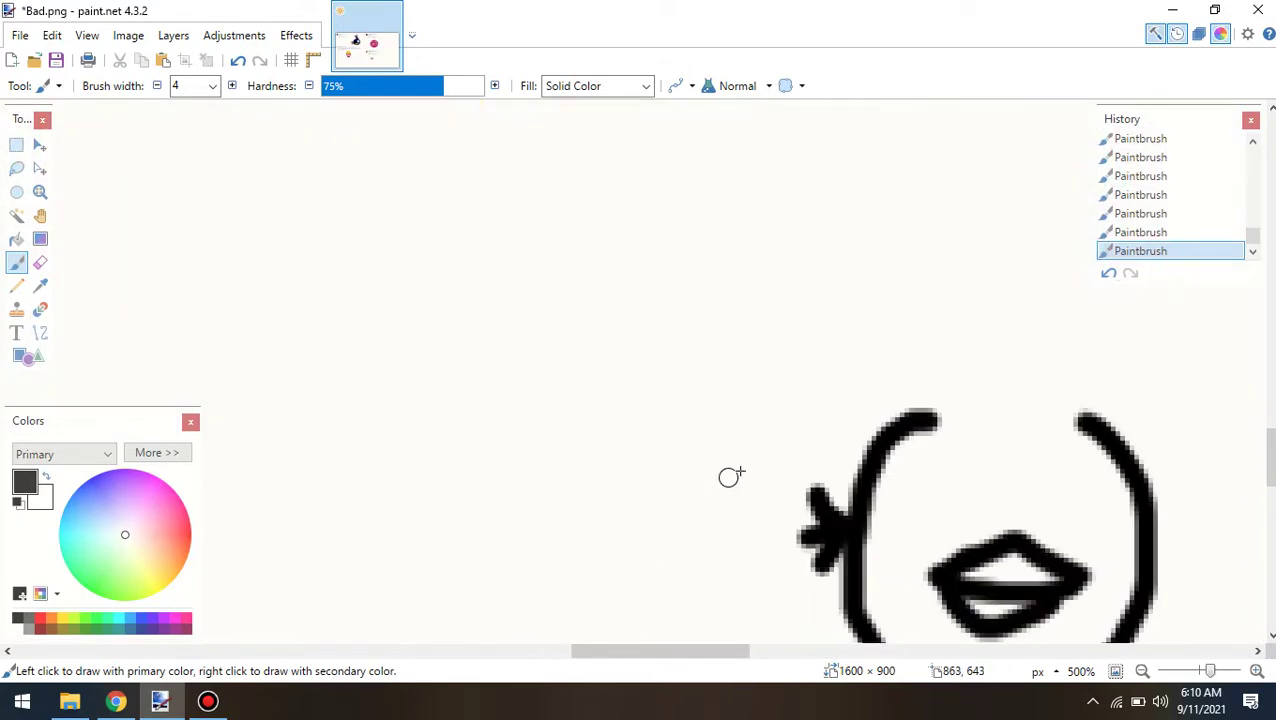
pyautogui.scroll(-2, 730, 477)
pyautogui.moveTo(938, 496); pyautogui.dragTo(897, 533)
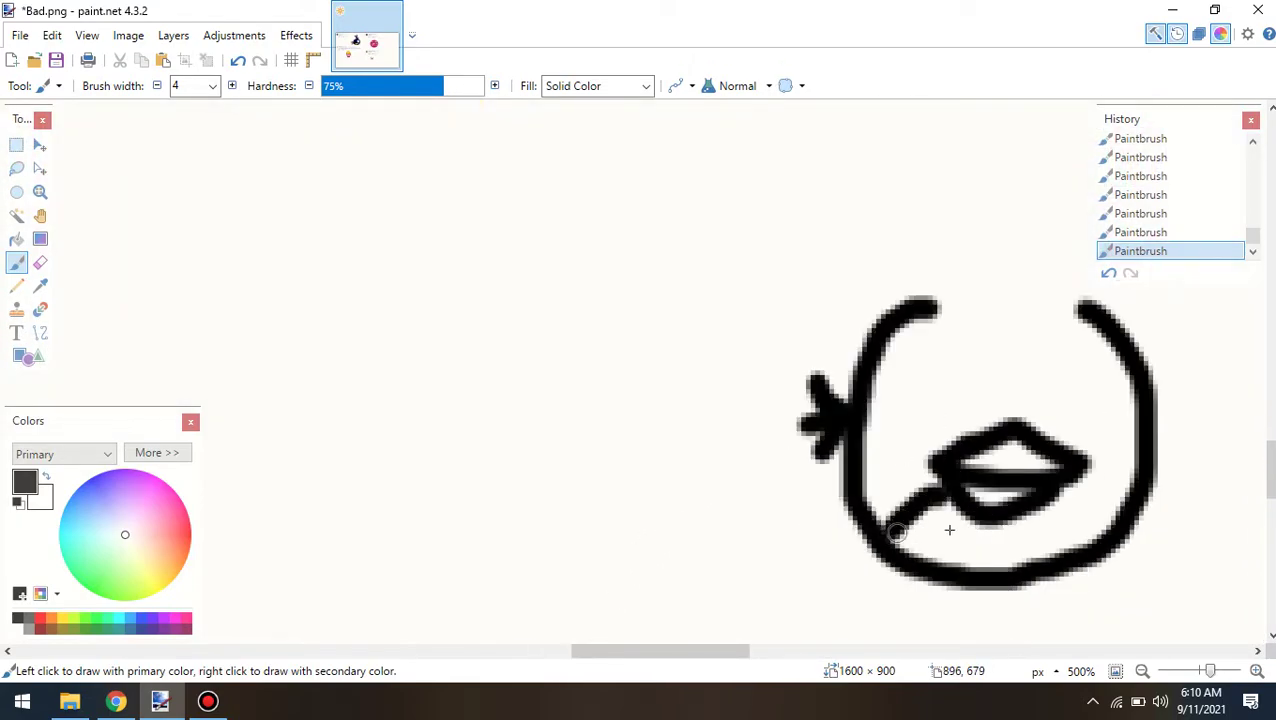
pyautogui.moveTo(1060, 496); pyautogui.dragTo(1105, 542)
# Paint two round black eye outlines side by side above the beak and add a small black pupil in each
pyautogui.scroll(8, 1112, 510)
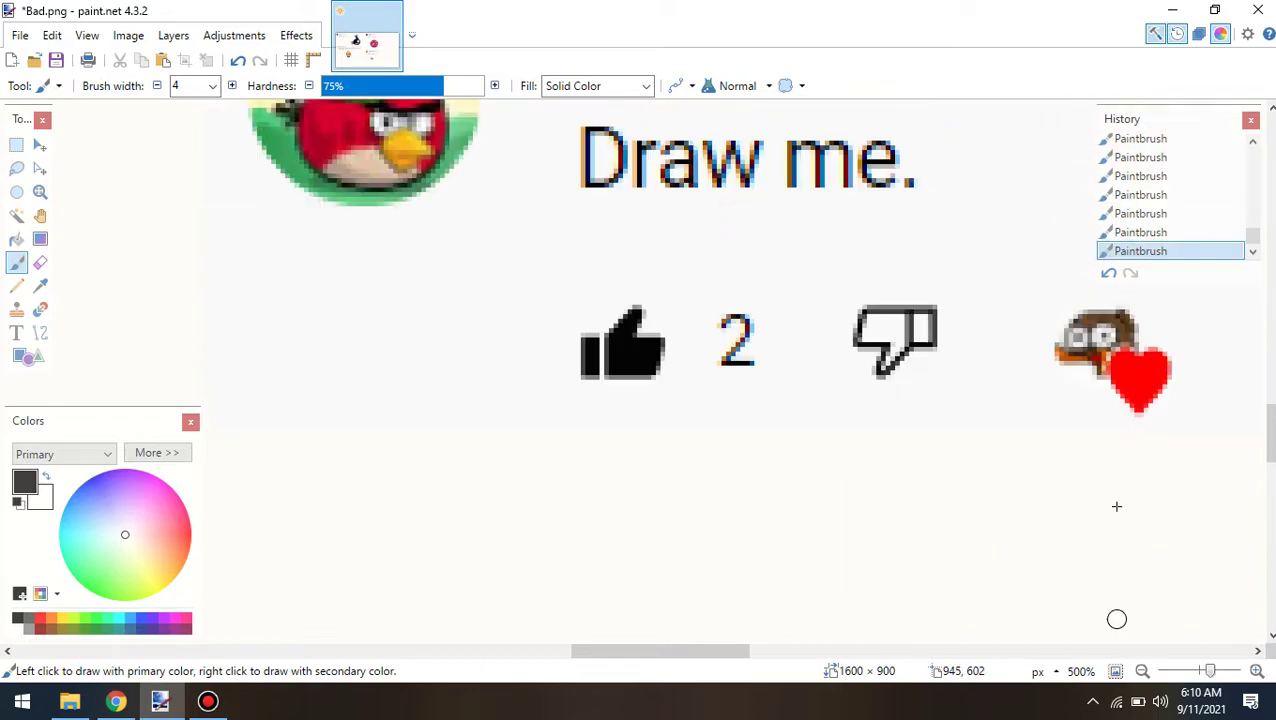
pyautogui.scroll(2, 1118, 493)
pyautogui.scroll(-8, 1118, 493)
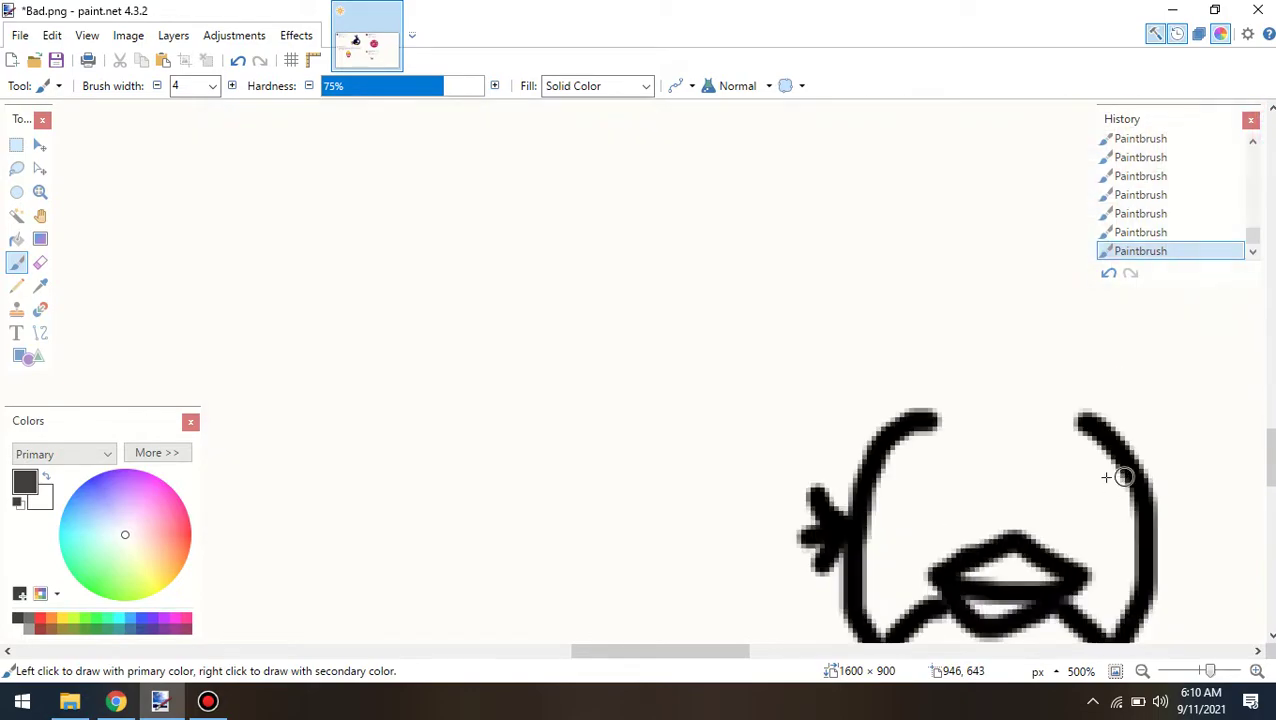
pyautogui.moveTo(950, 469)
pyautogui.mouseDown()
pyautogui.moveTo(930, 515)
pyautogui.moveTo(960, 545)
pyautogui.moveTo(997, 536)
pyautogui.moveTo(1018, 512)
pyautogui.moveTo(1019, 477)
pyautogui.moveTo(984, 449)
pyautogui.moveTo(951, 454)
pyautogui.moveTo(922, 482)
pyautogui.mouseUp()
pyautogui.moveTo(1052, 476)
pyautogui.mouseDown()
pyautogui.moveTo(1014, 517)
pyautogui.moveTo(1030, 555)
pyautogui.moveTo(1074, 558)
pyautogui.moveTo(1113, 522)
pyautogui.moveTo(1101, 485)
pyautogui.moveTo(1040, 477)
pyautogui.mouseUp()
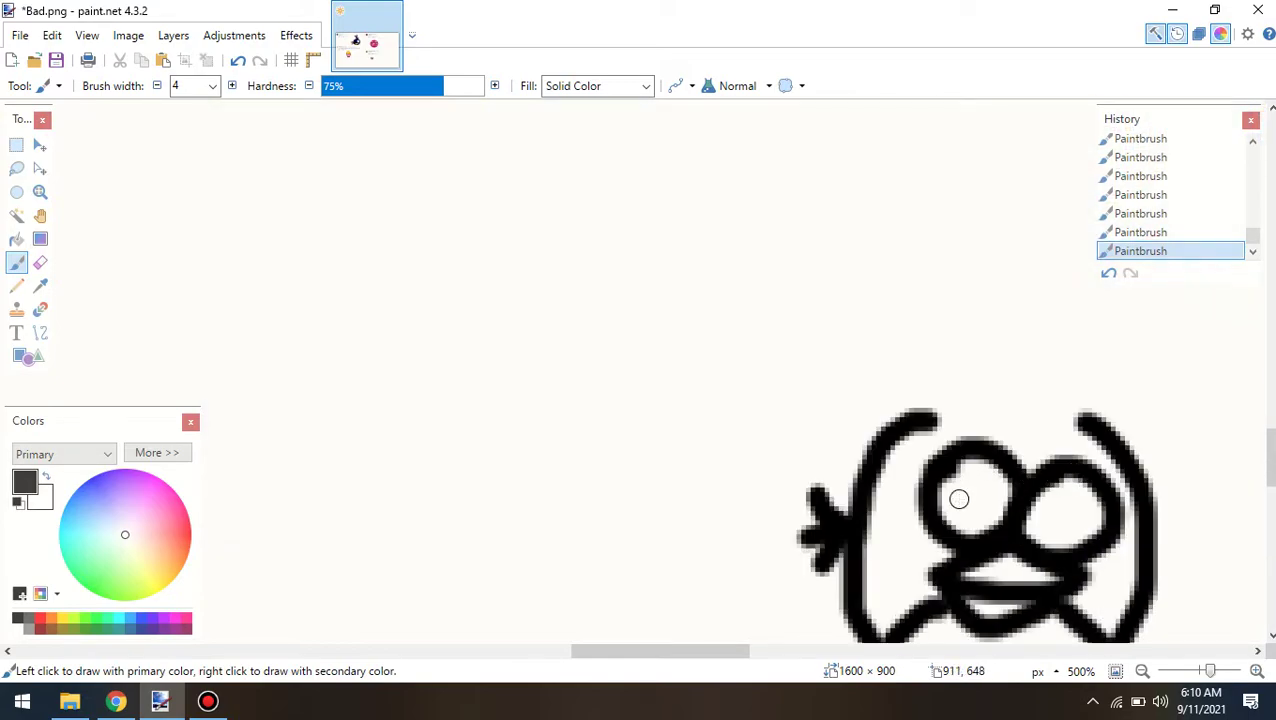
pyautogui.moveTo(959, 499); pyautogui.dragTo(961, 490)
pyautogui.moveTo(1039, 513)
pyautogui.mouseDown()
pyautogui.moveTo(1046, 524)
pyautogui.moveTo(1032, 501)
pyautogui.mouseUp()
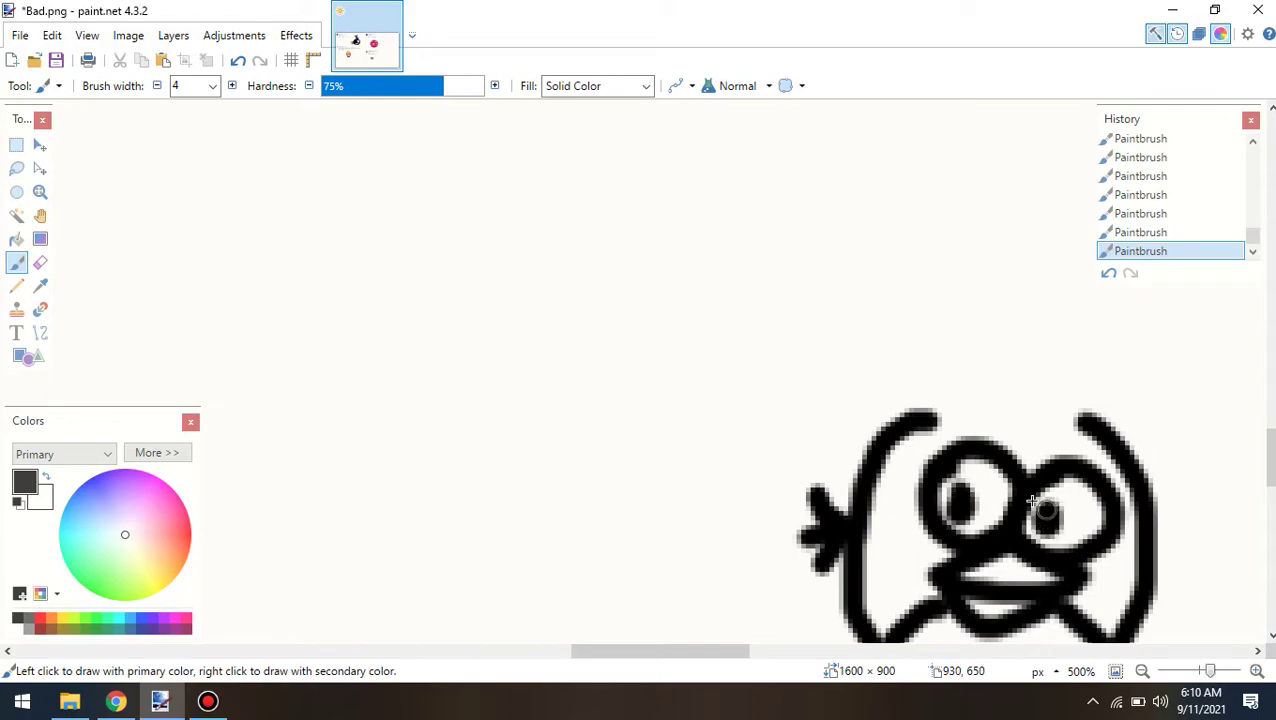
# Paint thick black V-shaped eyebrows above the eyes, closing the open top of the body
pyautogui.moveTo(918, 418)
pyautogui.mouseDown()
pyautogui.moveTo(1035, 464)
pyautogui.moveTo(1143, 428)
pyautogui.moveTo(1129, 414)
pyautogui.moveTo(1096, 419)
pyautogui.moveTo(1013, 459)
pyautogui.moveTo(951, 416)
pyautogui.moveTo(918, 404)
pyautogui.moveTo(908, 418)
pyautogui.moveTo(991, 456)
pyautogui.mouseUp()
pyautogui.moveTo(1077, 448)
pyautogui.mouseDown()
pyautogui.moveTo(1135, 421)
pyautogui.moveTo(1034, 457)
pyautogui.mouseUp()
pyautogui.scroll(-3, 1054, 389)
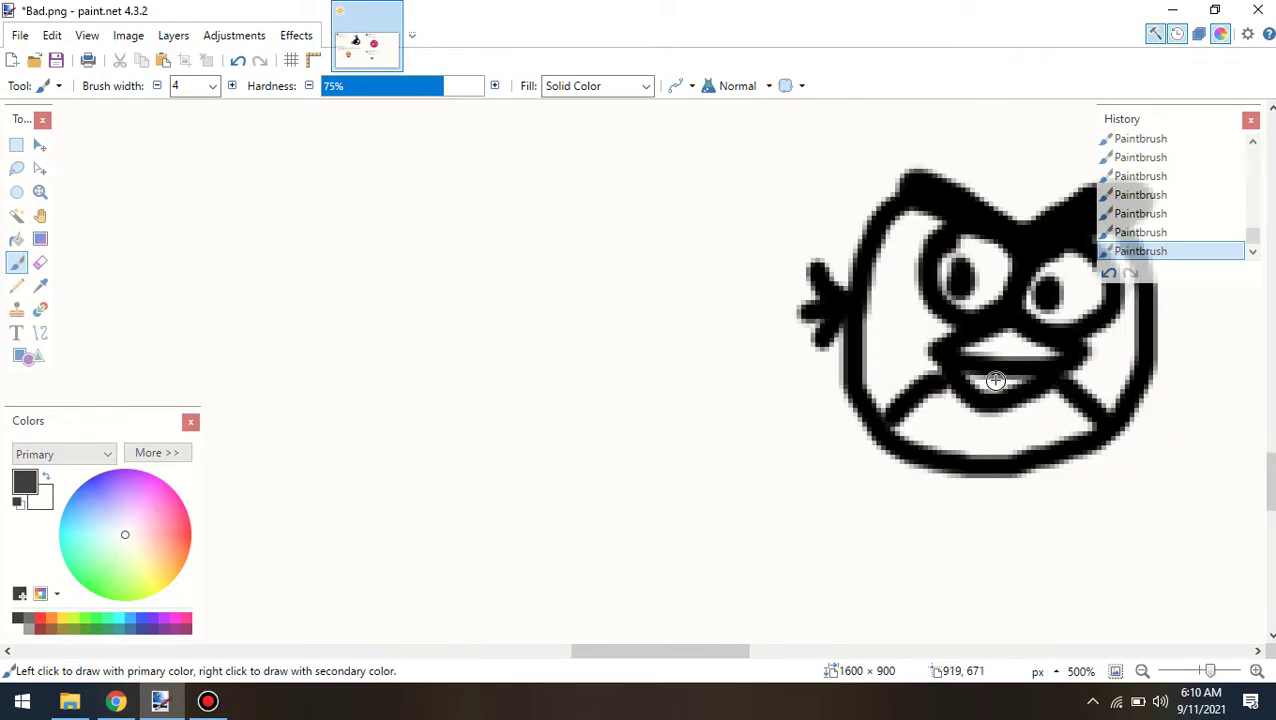
pyautogui.scroll(2, 995, 380)
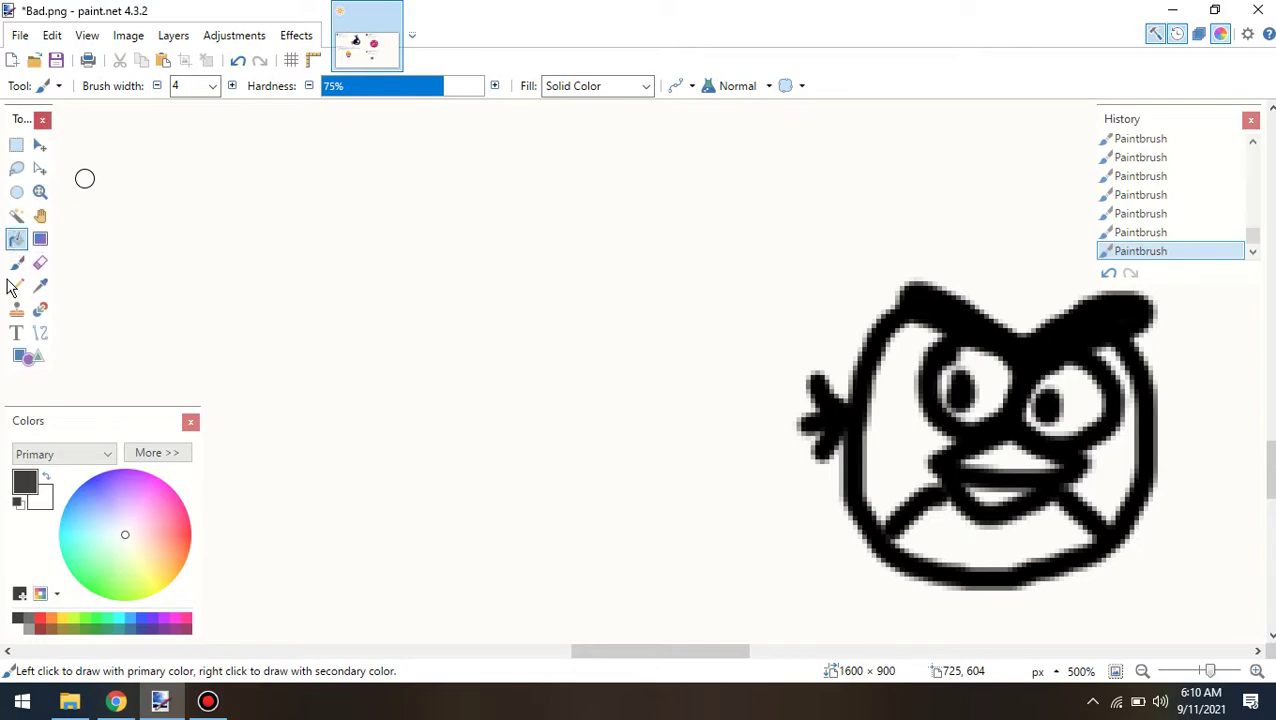
# Fill the left and right sides of the bird's body with red using the Paint Bucket
pyautogui.click(16, 239)
pyautogui.click(17, 618)
pyautogui.click(39, 620)
pyautogui.click(897, 414)
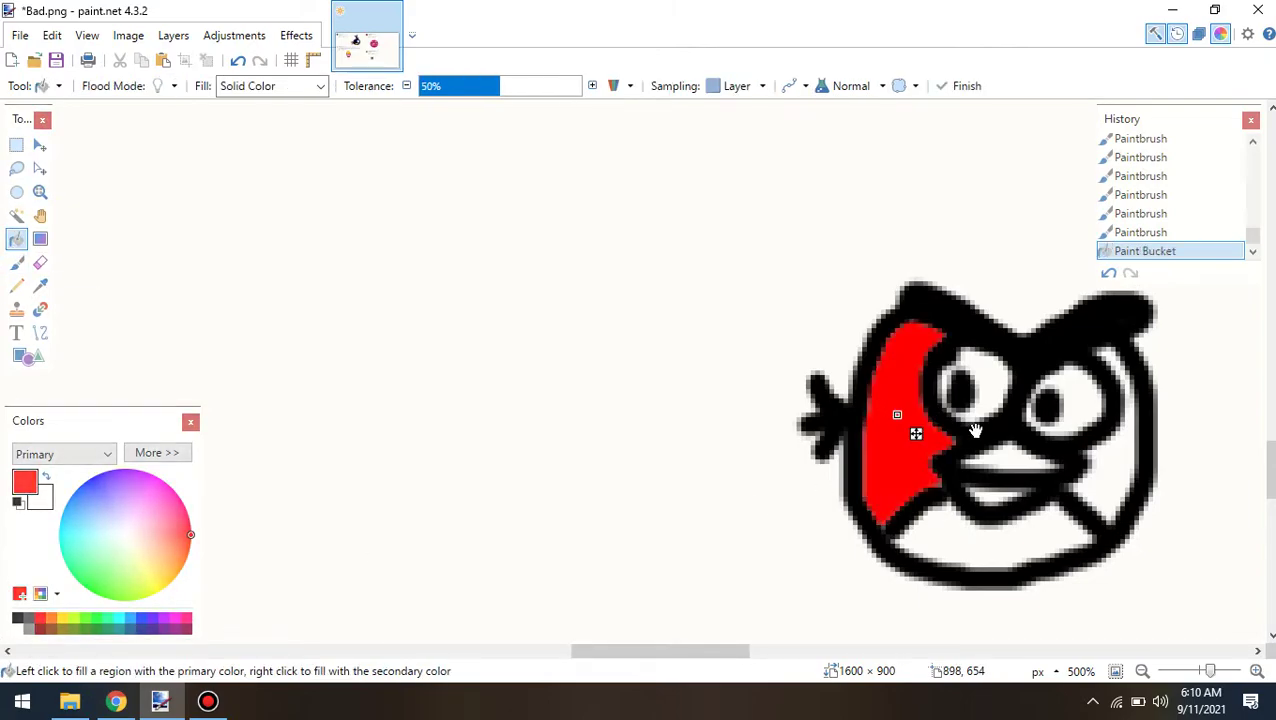
pyautogui.click(1098, 466)
# Fill the upper and lower parts of the beak with yellow and finish the fill
pyautogui.click(1006, 449)
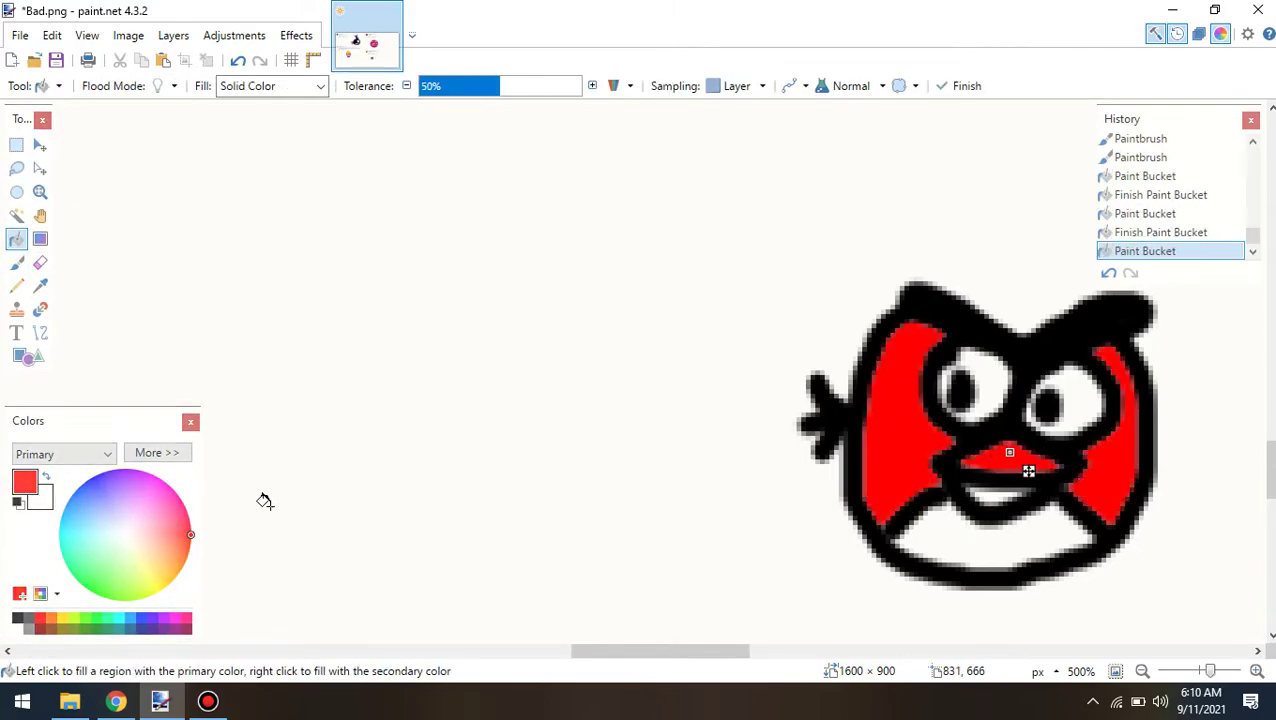
pyautogui.click(64, 620)
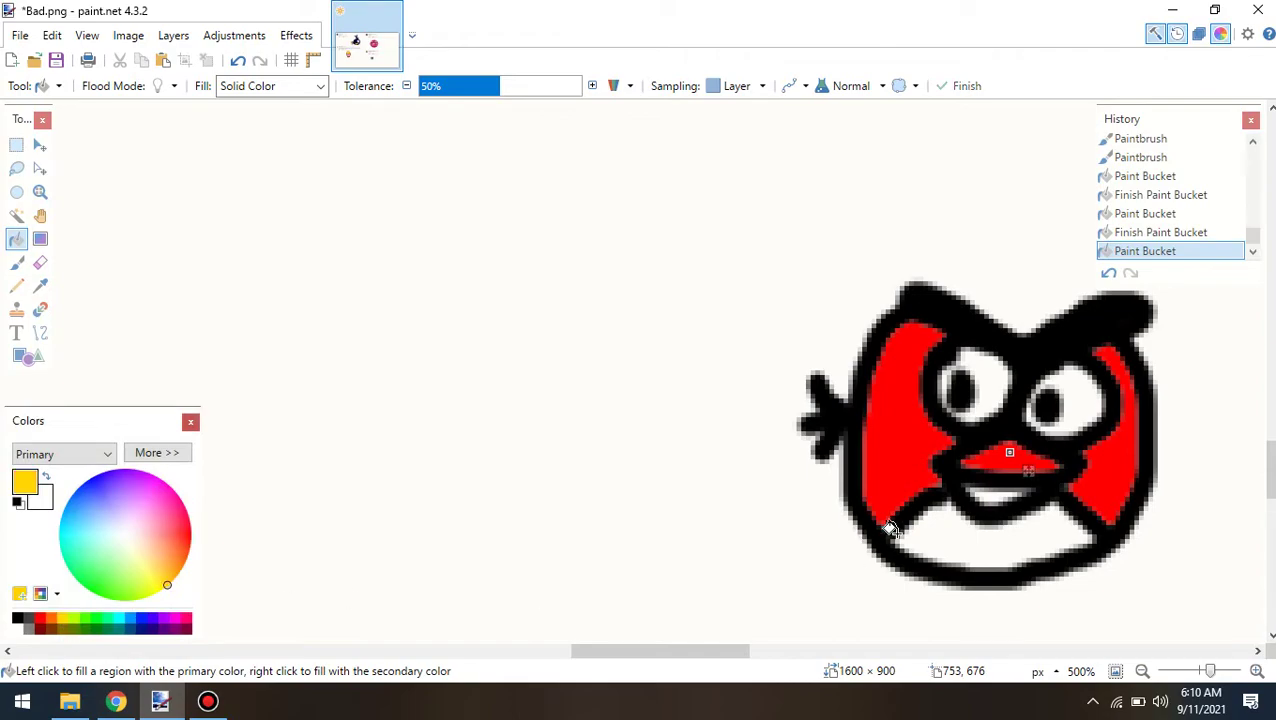
pyautogui.click(984, 496)
pyautogui.scroll(5, 931, 393)
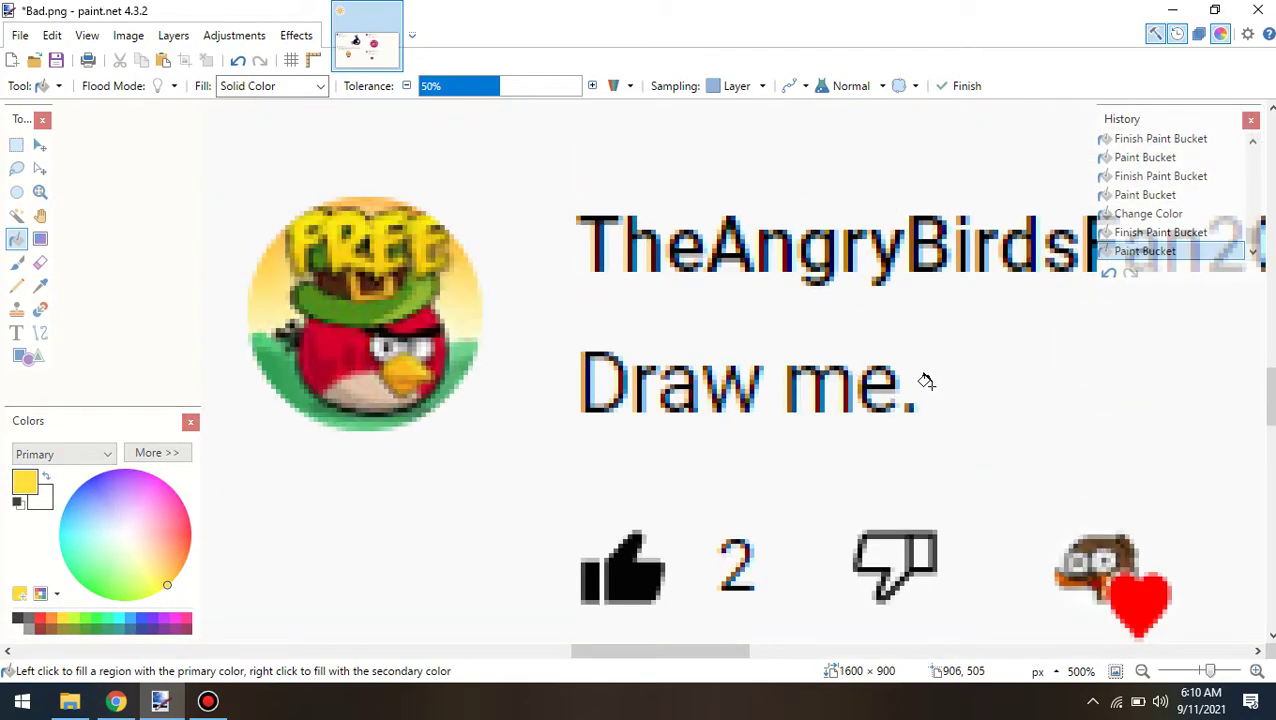
pyautogui.scroll(-3, 312, 256)
pyautogui.click(16, 145)
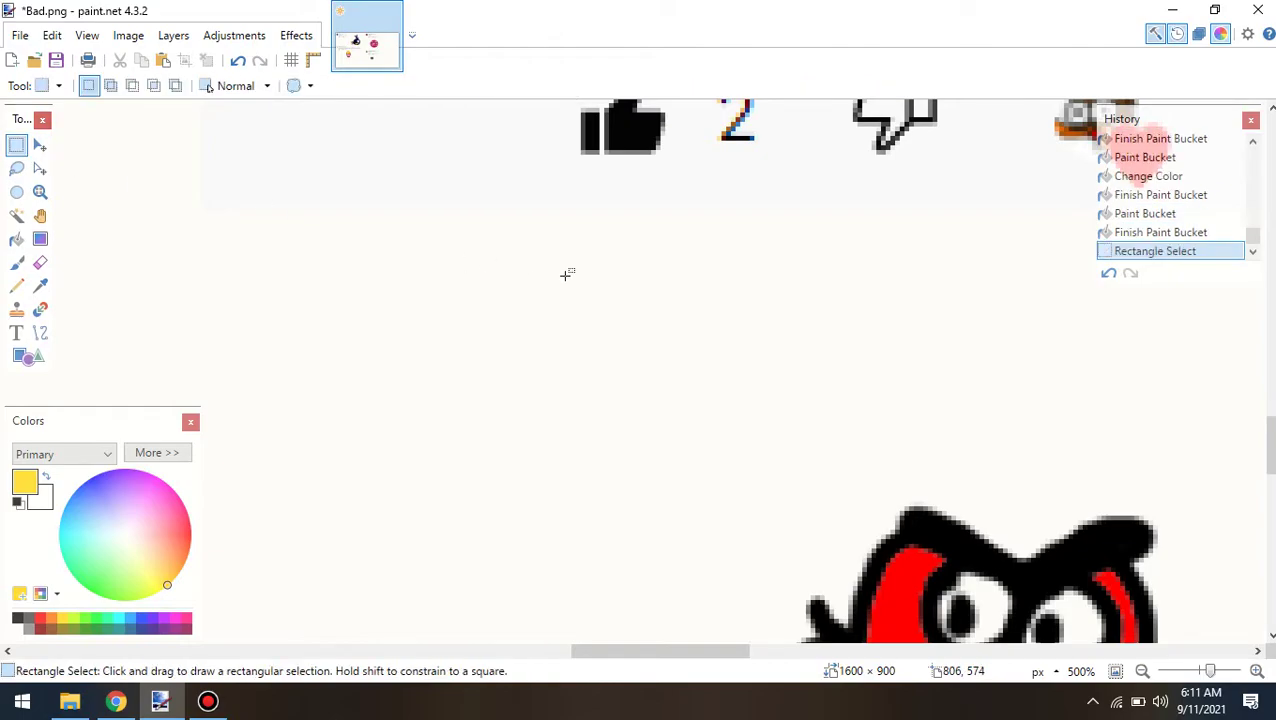
# Paint the black outline of a hat's curved brim and band in the empty area left of the bird
pyautogui.scroll(-3, 672, 292)
pyautogui.moveTo(634, 640); pyautogui.dragTo(741, 651)
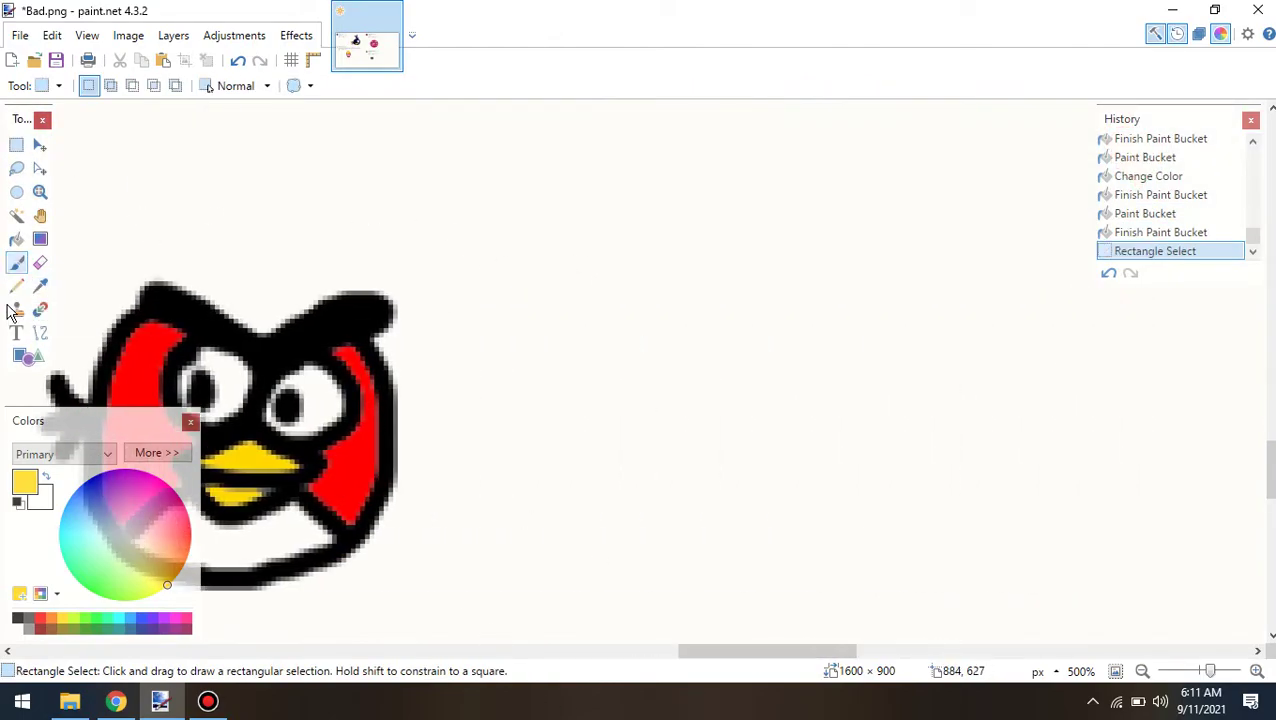
pyautogui.click(17, 620)
pyautogui.scroll(3, 590, 467)
pyautogui.moveTo(744, 651); pyautogui.dragTo(658, 651)
pyautogui.moveTo(331, 523); pyautogui.dragTo(291, 457)
pyautogui.scroll(5, 441, 399)
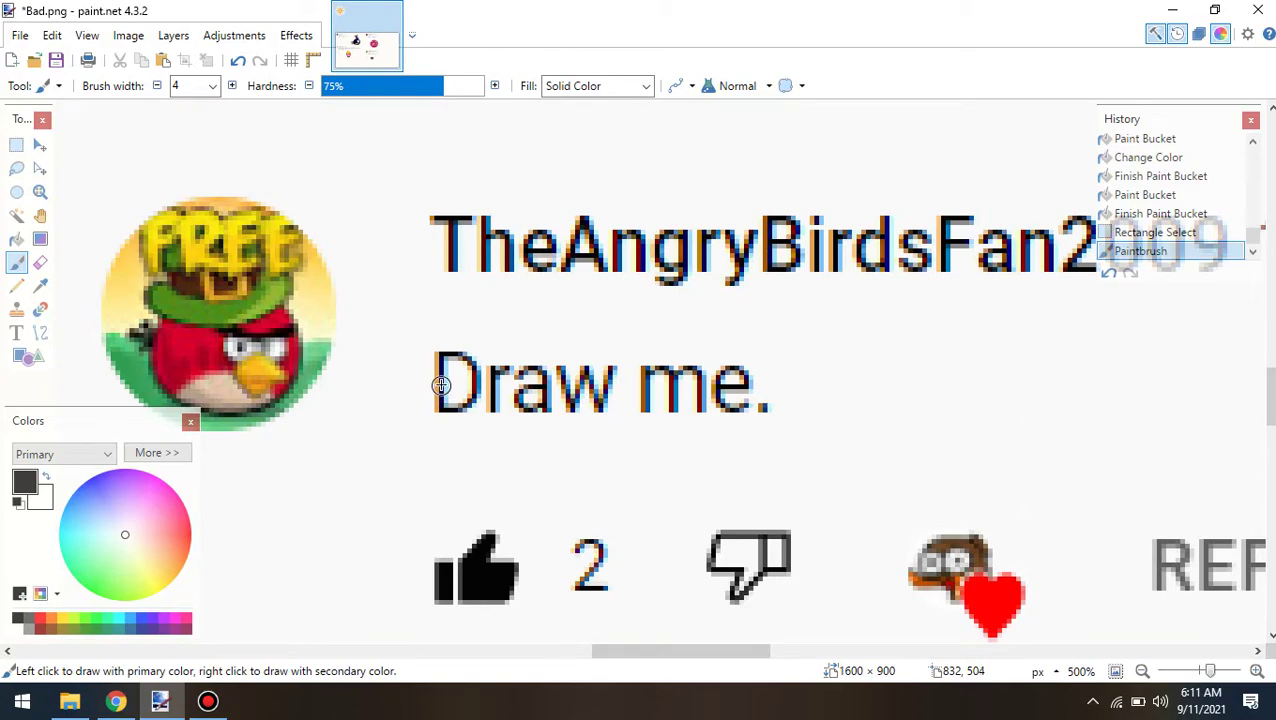
pyautogui.scroll(-5, 441, 385)
pyautogui.moveTo(300, 467)
pyautogui.mouseDown()
pyautogui.moveTo(360, 430)
pyautogui.moveTo(362, 408)
pyautogui.moveTo(350, 459)
pyautogui.moveTo(369, 478)
pyautogui.moveTo(447, 514)
pyautogui.moveTo(494, 510)
pyautogui.moveTo(517, 469)
pyautogui.moveTo(515, 438)
pyautogui.moveTo(364, 396)
pyautogui.mouseUp()
pyautogui.moveTo(511, 487)
pyautogui.mouseDown()
pyautogui.moveTo(548, 526)
pyautogui.moveTo(458, 546)
pyautogui.moveTo(376, 541)
pyautogui.moveTo(322, 513)
pyautogui.mouseUp()
pyautogui.scroll(5, 540, 388)
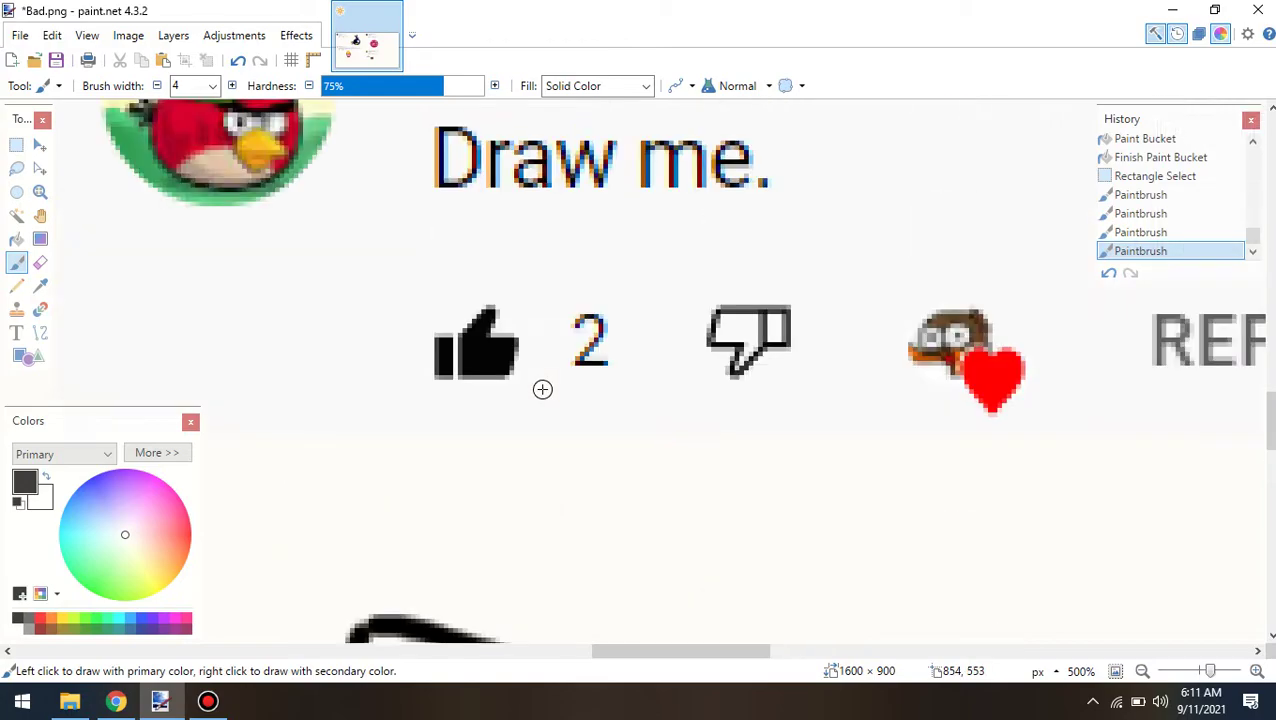
# Paint the hat's tall crown above the band in black, and add the buckle's dividing lines and dark centre
pyautogui.scroll(-5, 541, 385)
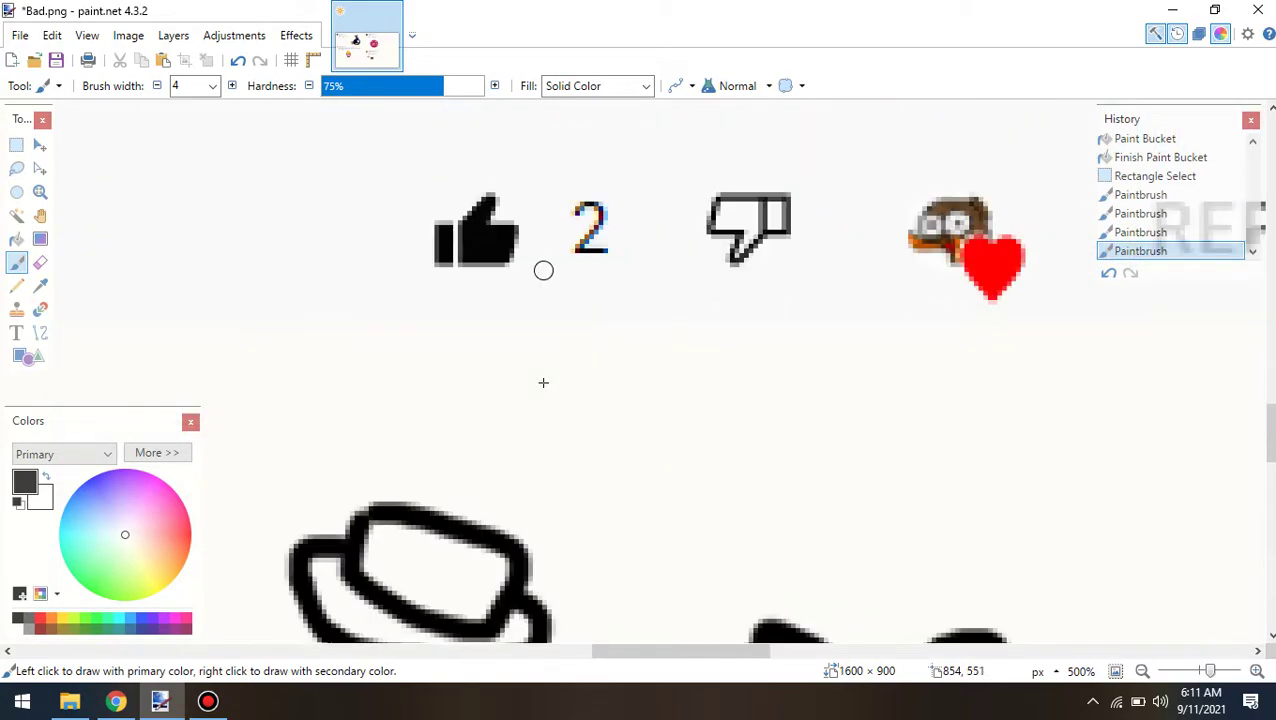
pyautogui.moveTo(384, 388)
pyautogui.mouseDown()
pyautogui.moveTo(378, 357)
pyautogui.moveTo(397, 298)
pyautogui.moveTo(552, 372)
pyautogui.moveTo(527, 431)
pyautogui.mouseUp()
pyautogui.scroll(5, 695, 397)
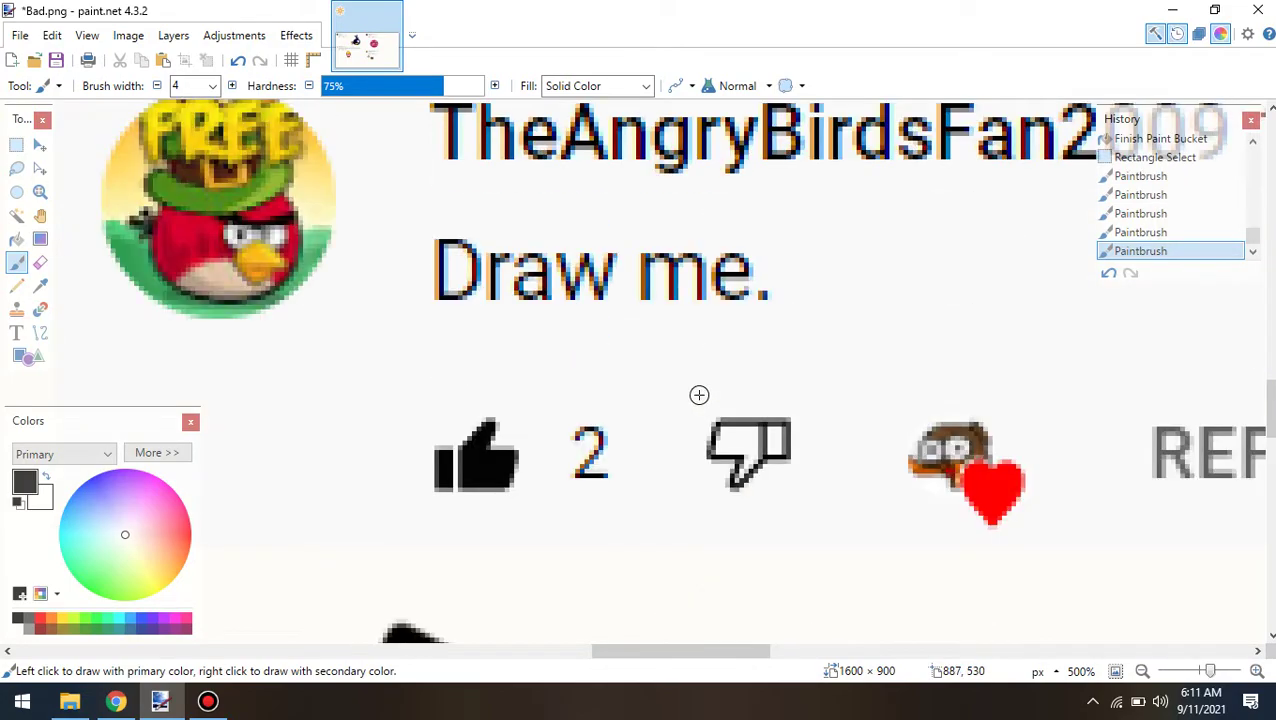
pyautogui.scroll(-5, 699, 395)
pyautogui.moveTo(418, 528); pyautogui.dragTo(385, 596)
pyautogui.moveTo(455, 540)
pyautogui.mouseDown()
pyautogui.moveTo(452, 600)
pyautogui.moveTo(430, 628)
pyautogui.moveTo(424, 572)
pyautogui.mouseUp()
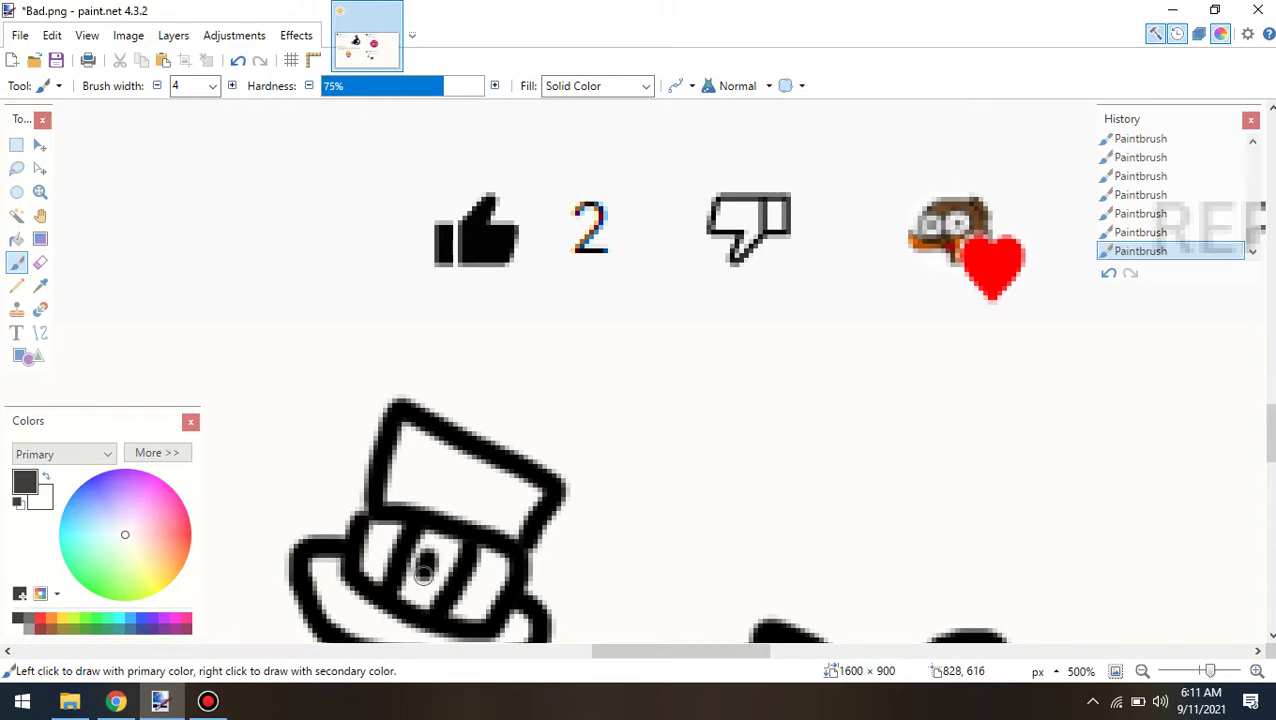
# Fill the hat's buckle with yellow and the band sections on both sides of it with brown
pyautogui.scroll(-3, 420, 562)
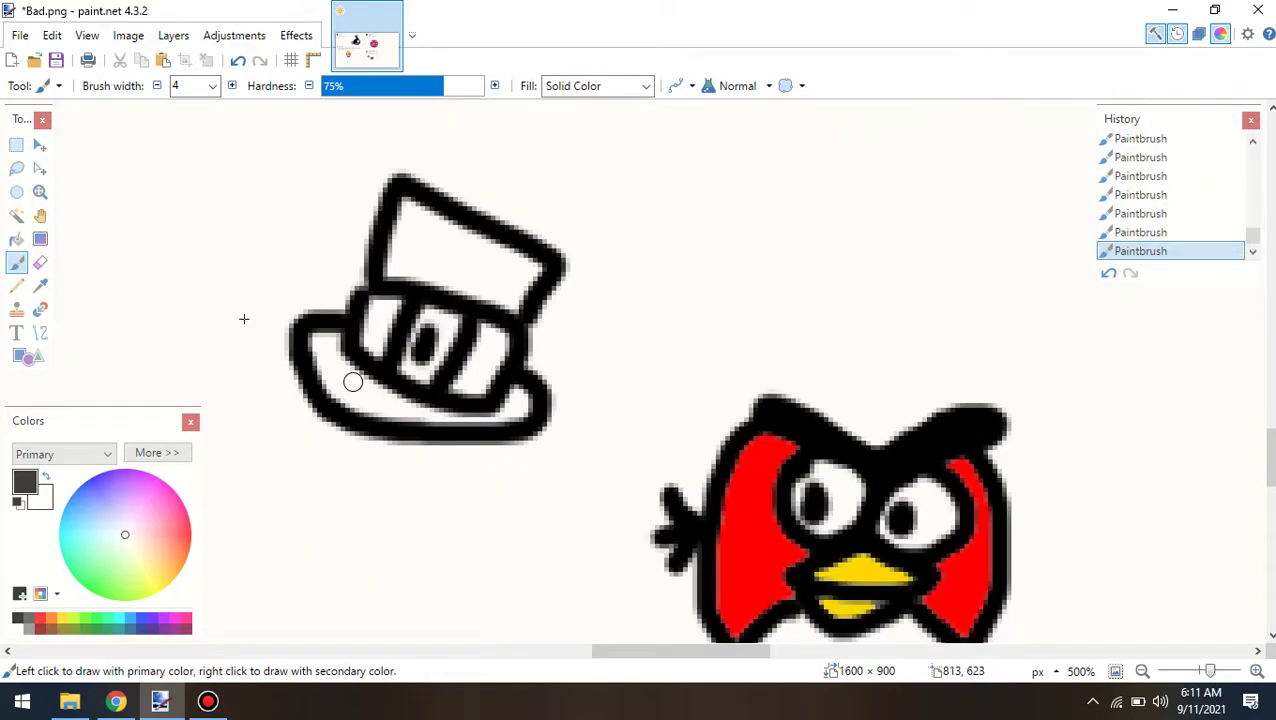
pyautogui.click(16, 238)
pyautogui.click(64, 616)
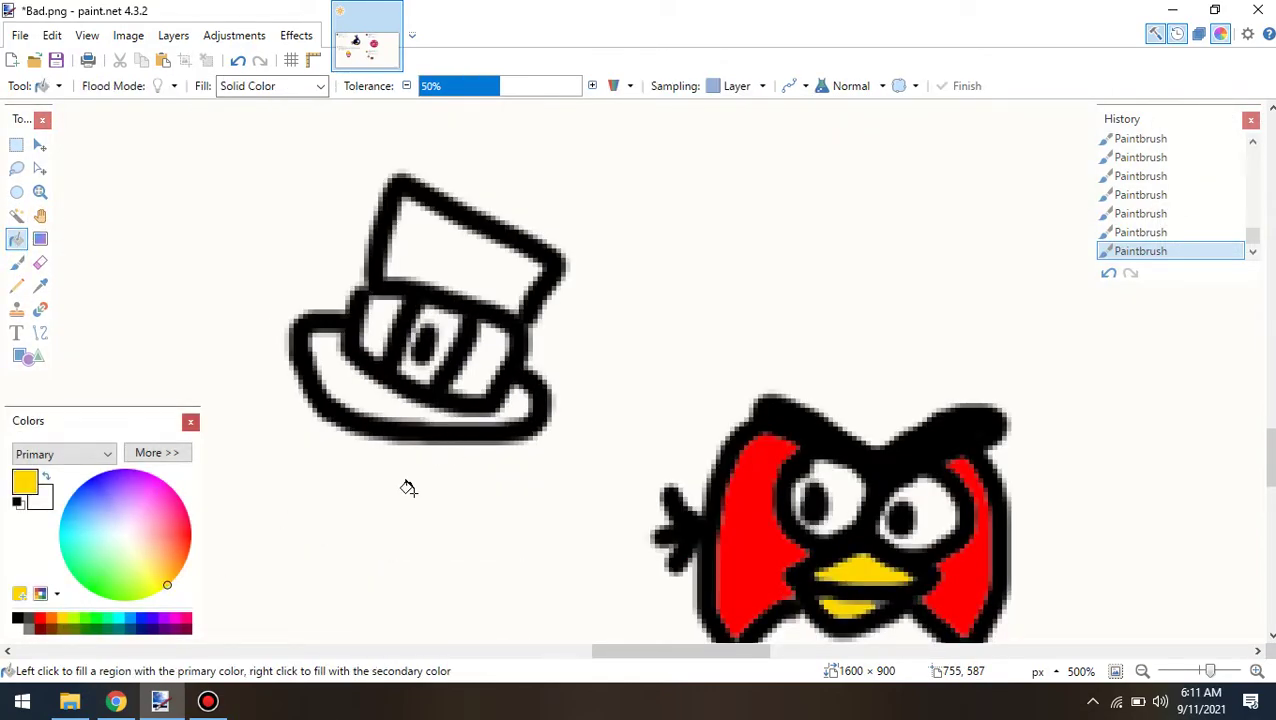
pyautogui.click(441, 320)
pyautogui.click(483, 367)
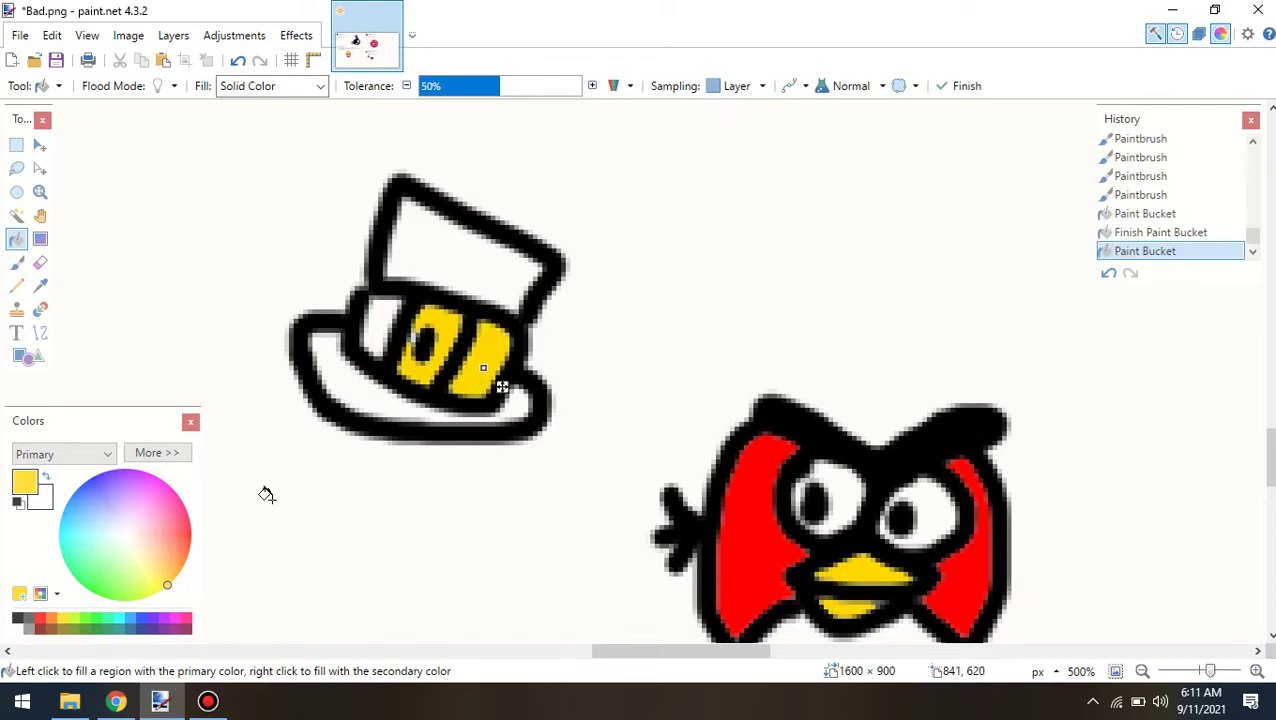
pyautogui.click(54, 630)
pyautogui.click(370, 311)
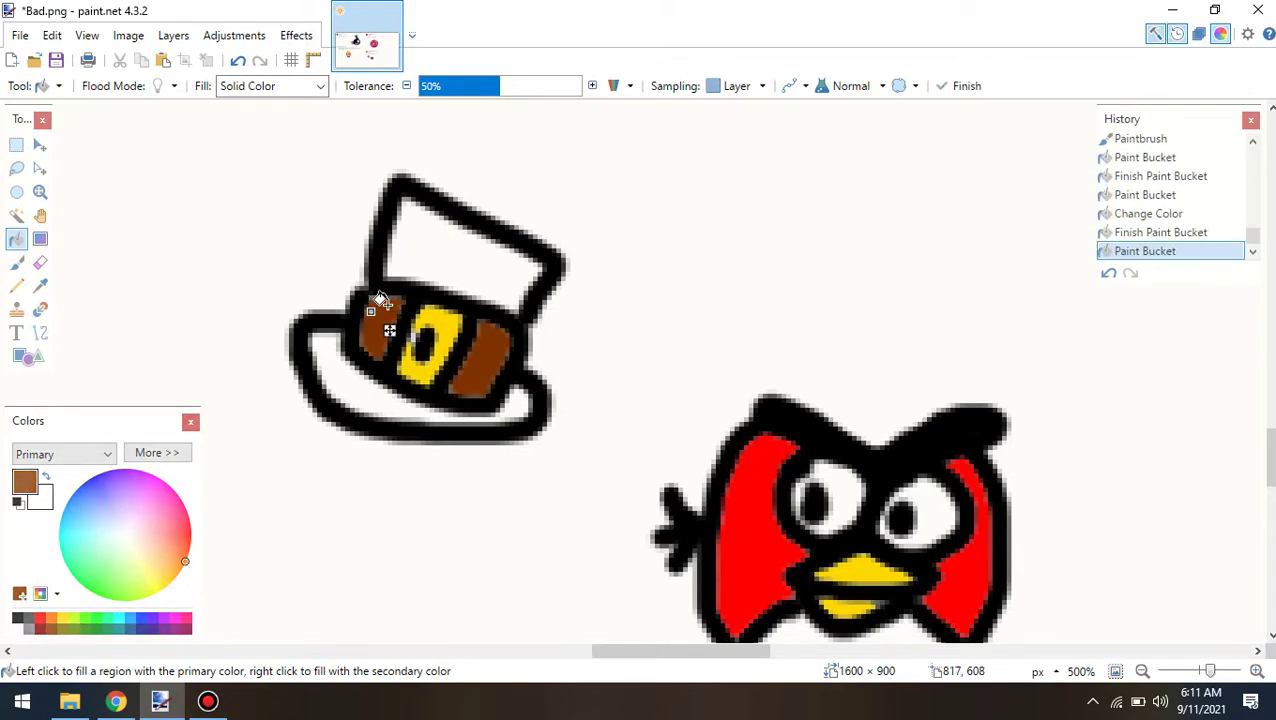
# Fill the hat's crown and brim with dark green and finish the fill
pyautogui.click(471, 261)
pyautogui.click(92, 622)
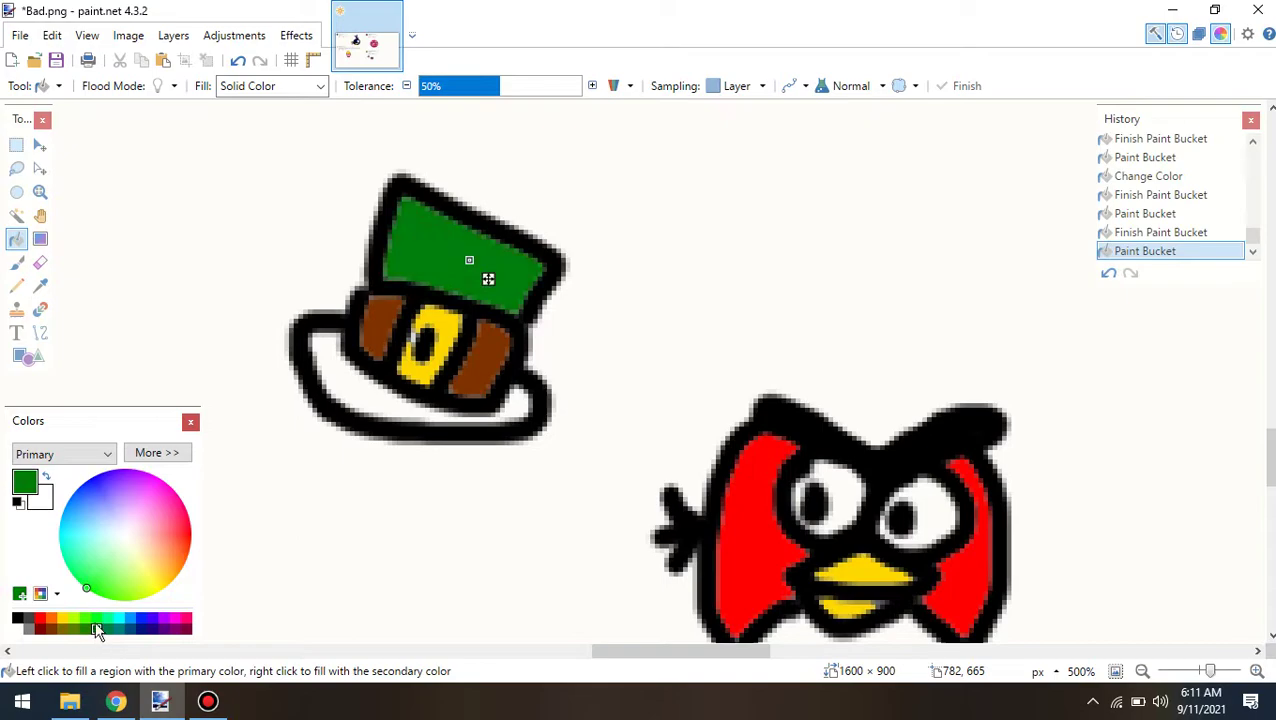
pyautogui.click(95, 622)
pyautogui.click(351, 396)
pyautogui.scroll(5, 425, 328)
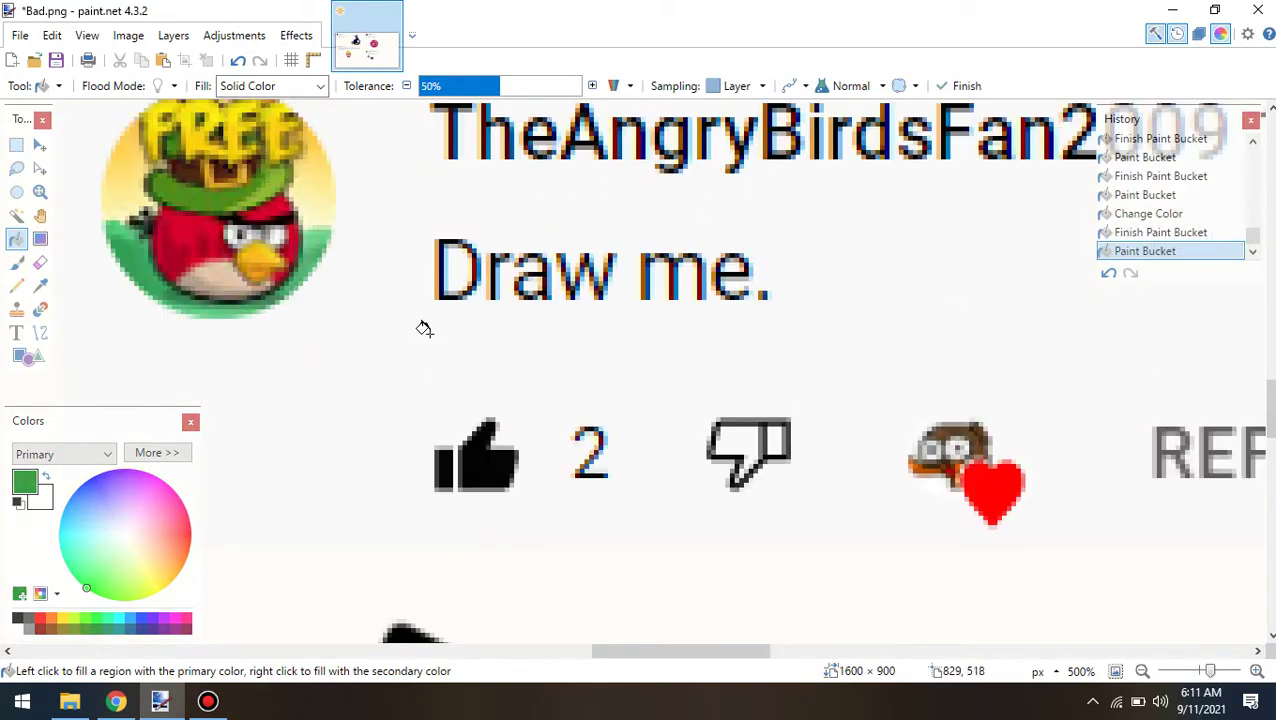
pyautogui.scroll(-3, 425, 328)
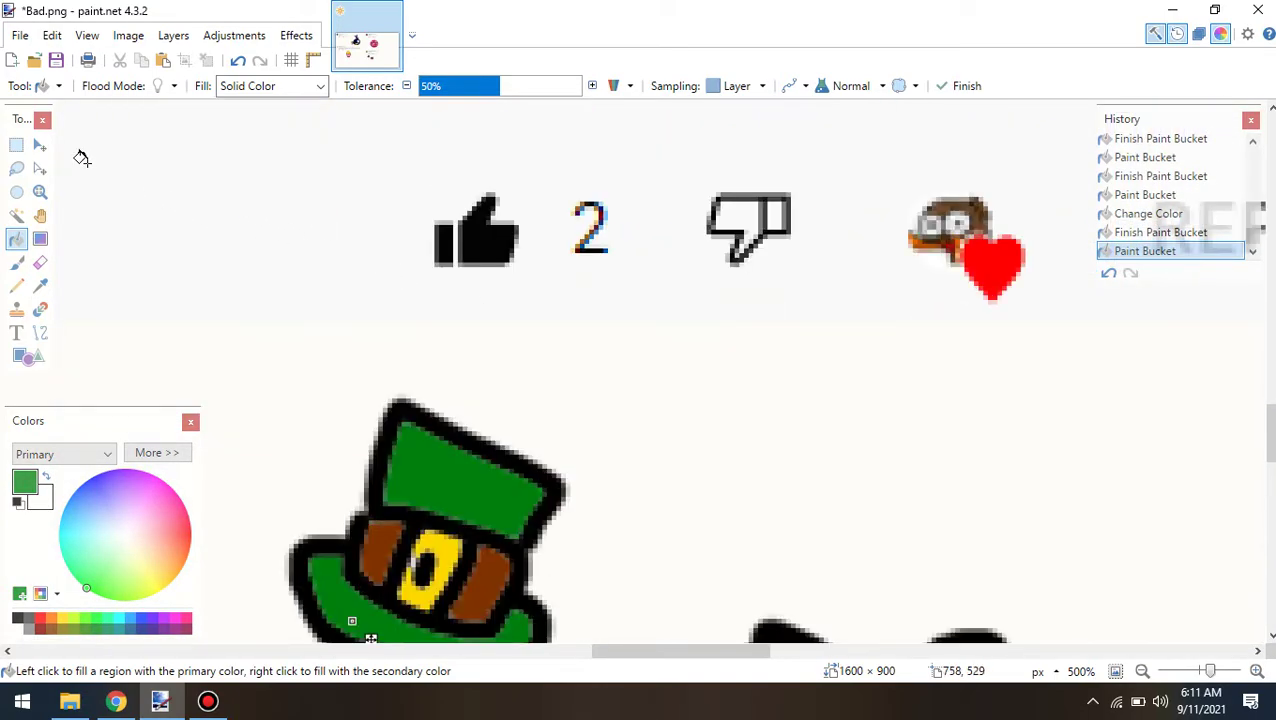
pyautogui.click(16, 145)
# Select the green hat along its outline with Lasso Select and paste a copy of it
pyautogui.scroll(-3, 320, 212)
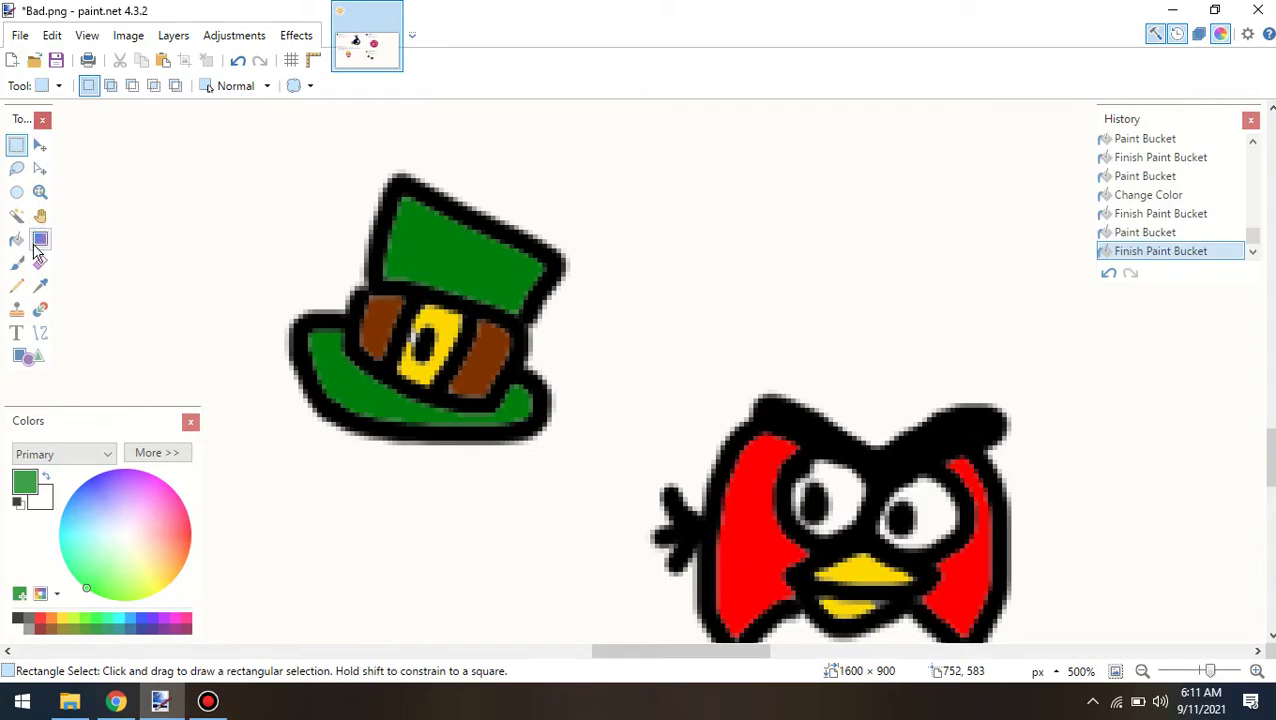
pyautogui.click(16, 168)
pyautogui.moveTo(392, 168)
pyautogui.mouseDown()
pyautogui.moveTo(376, 236)
pyautogui.moveTo(331, 310)
pyautogui.mouseUp()
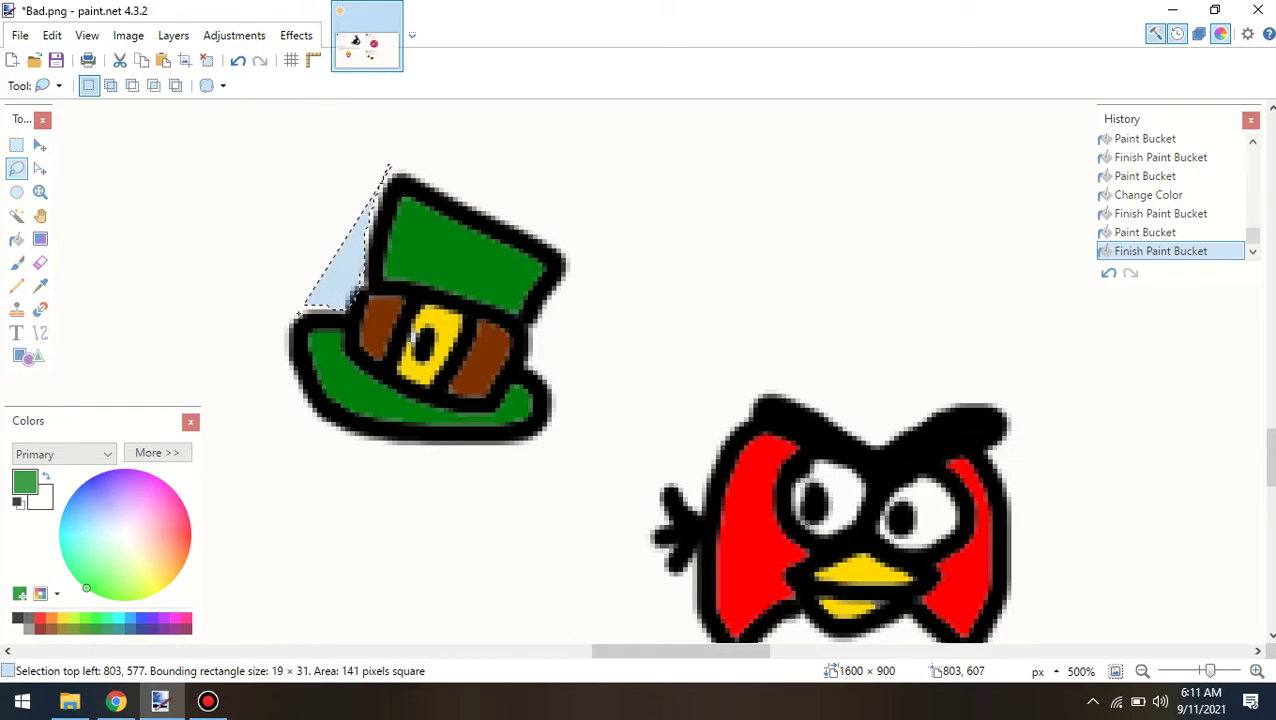
pyautogui.moveTo(331, 425)
pyautogui.mouseDown()
pyautogui.moveTo(400, 446)
pyautogui.moveTo(490, 446)
pyautogui.moveTo(546, 426)
pyautogui.moveTo(555, 403)
pyautogui.moveTo(532, 385)
pyautogui.moveTo(528, 350)
pyautogui.moveTo(532, 300)
pyautogui.moveTo(563, 256)
pyautogui.moveTo(390, 171)
pyautogui.mouseUp()
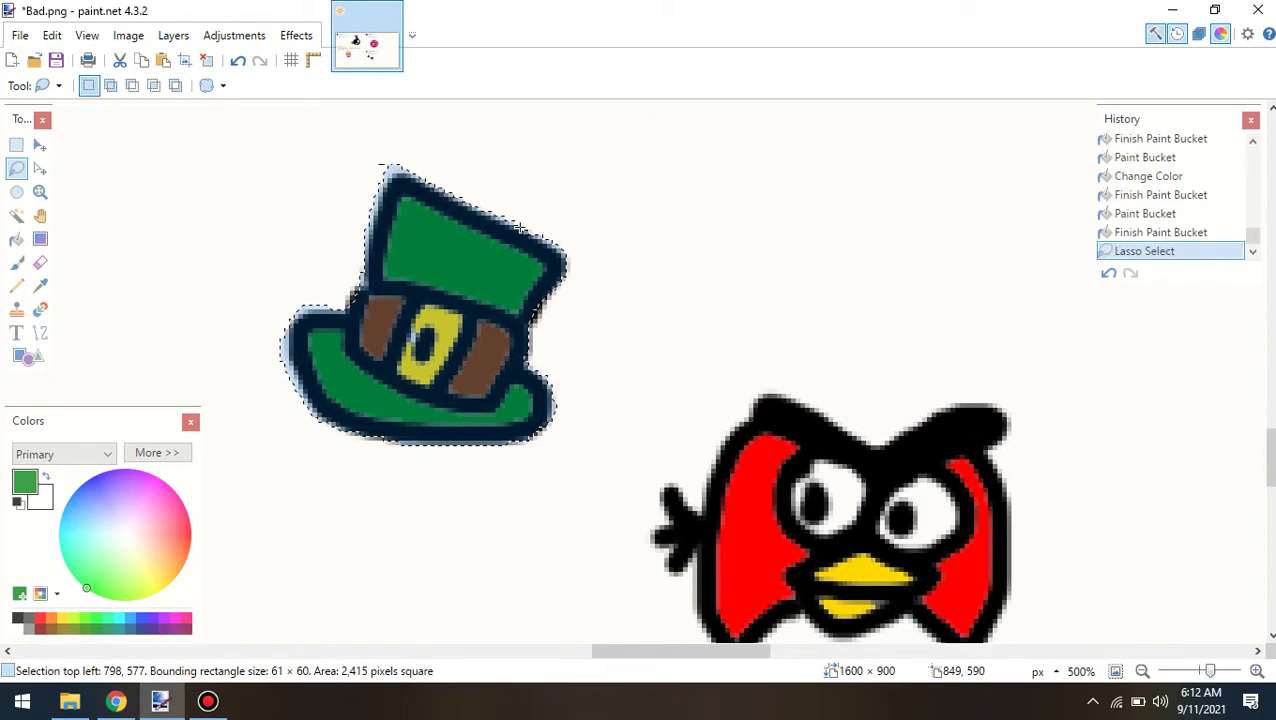
pyautogui.hotkey('ctrl', 'c')
pyautogui.hotkey('ctrl', 'v')
# Move the pasted hat onto the bird's head so its brim sits just above the eyes, and finish the selection
pyautogui.moveTo(477, 387)
pyautogui.mouseDown()
pyautogui.moveTo(735, 319)
pyautogui.moveTo(877, 325)
pyautogui.moveTo(939, 403)
pyautogui.mouseUp()
pyautogui.scroll(-4, 945, 320)
pyautogui.scroll(3, 940, 290)
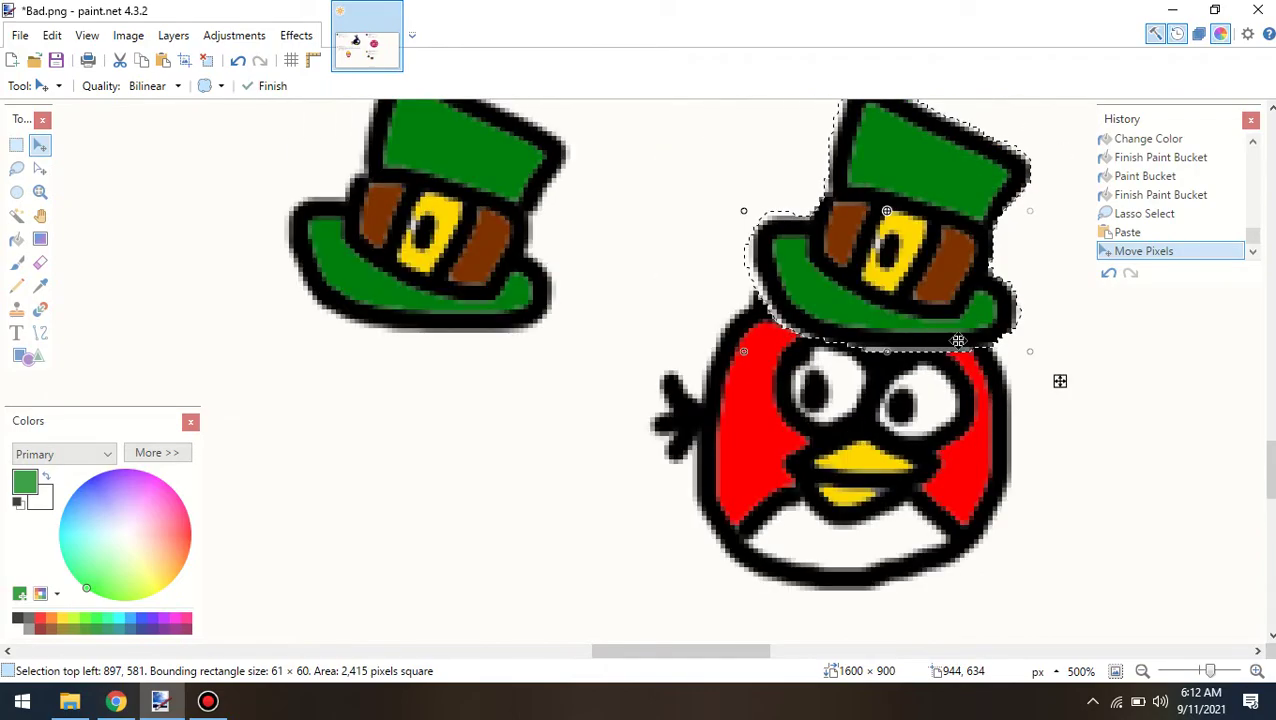
pyautogui.moveTo(937, 278); pyautogui.dragTo(937, 288)
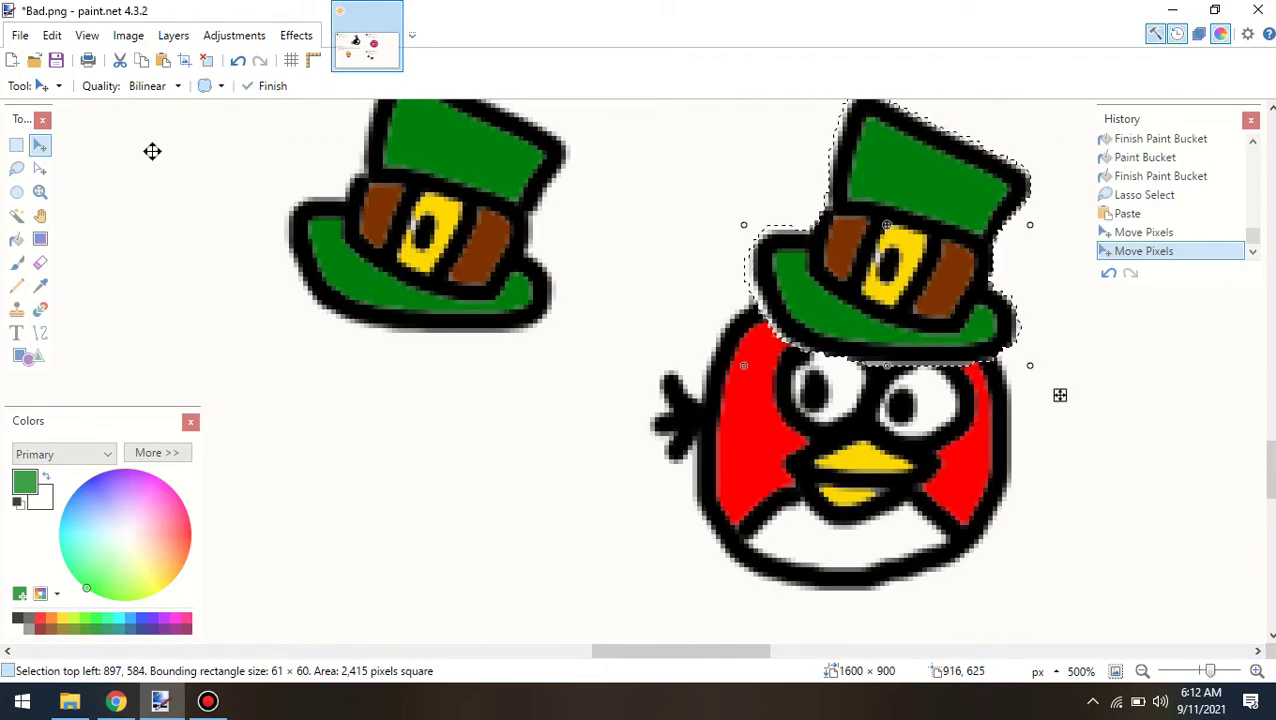
pyautogui.click(16, 145)
# Paint black with the Paintbrush over the white gaps between the hat brim and the bird's head, undoing the extra stroke
pyautogui.click(16, 262)
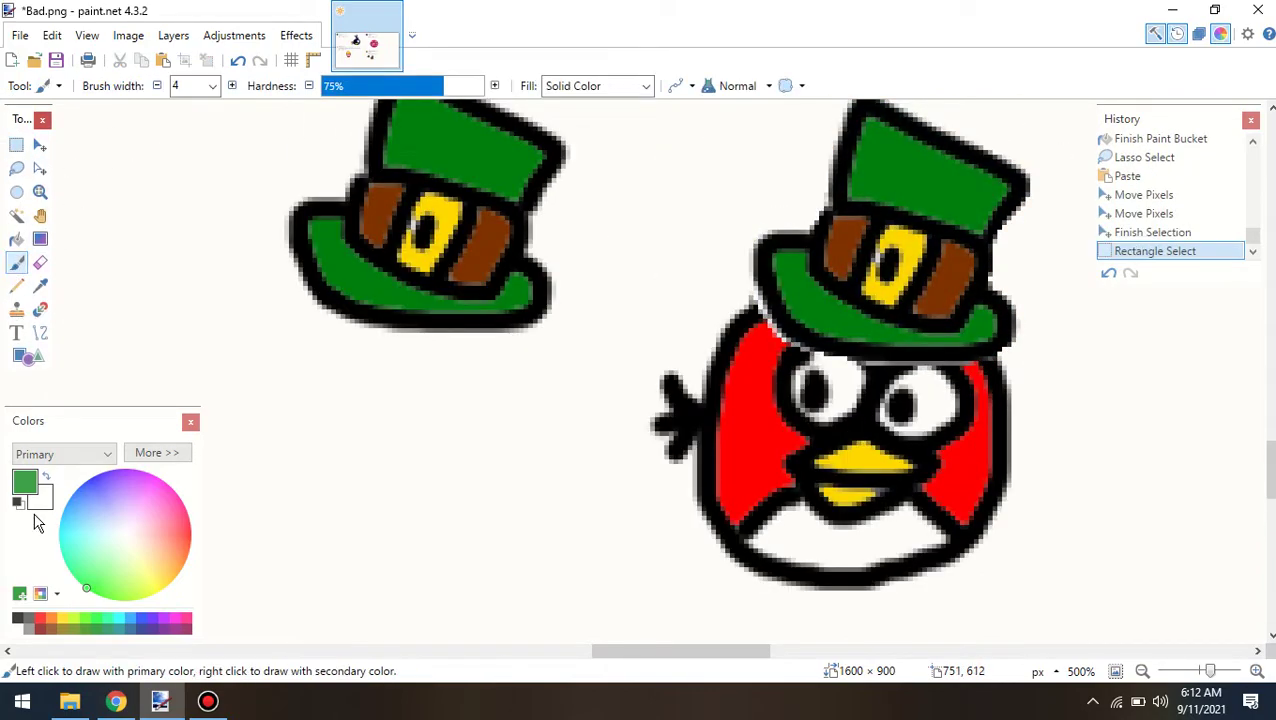
pyautogui.press('d')
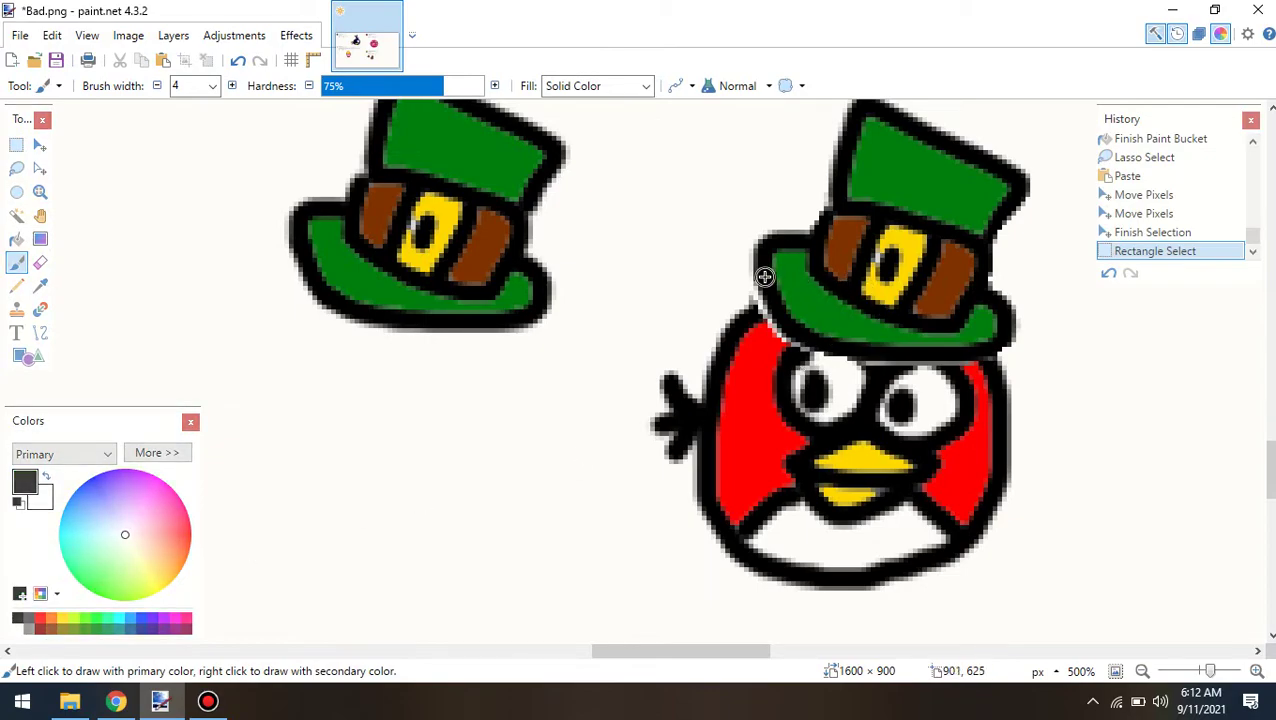
pyautogui.moveTo(758, 272); pyautogui.dragTo(765, 338)
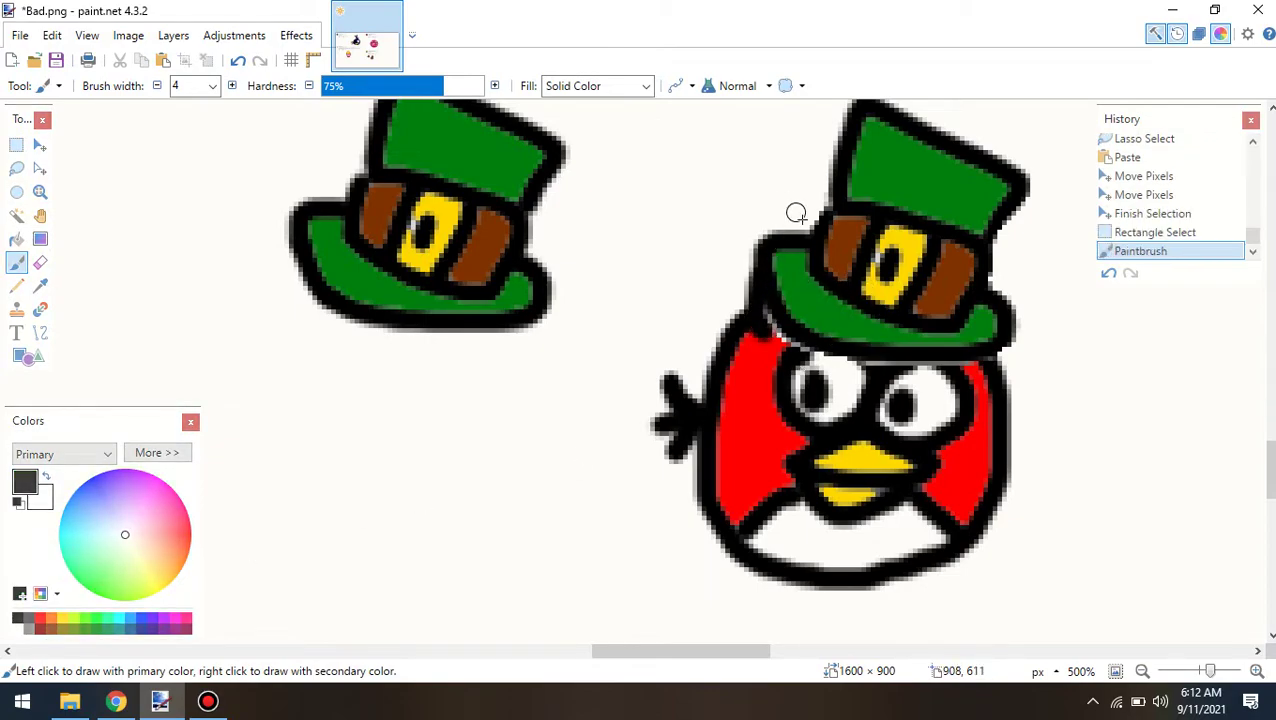
pyautogui.hotkey('ctrl', 'z')
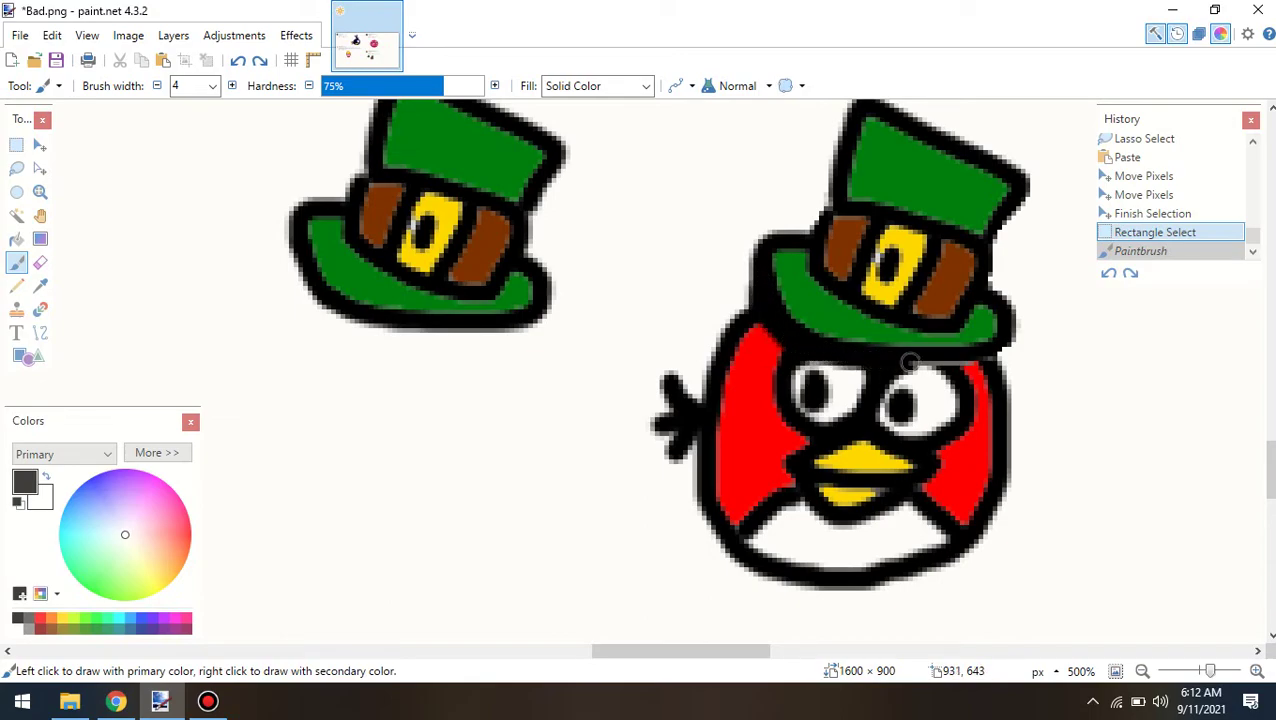
pyautogui.hotkey('ctrl', 'y')
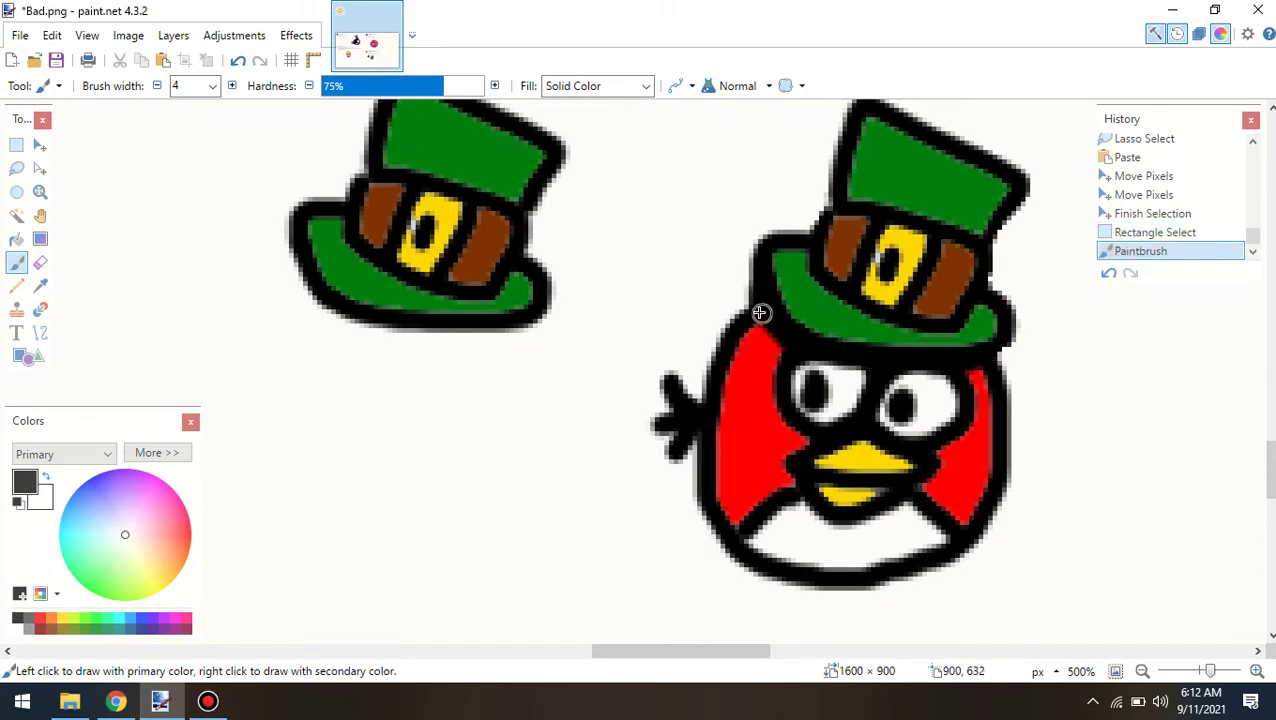
pyautogui.moveTo(765, 310)
pyautogui.mouseDown()
pyautogui.moveTo(870, 372)
pyautogui.moveTo(955, 378)
pyautogui.moveTo(1022, 352)
pyautogui.mouseUp()
pyautogui.hotkey('ctrl', 'z')
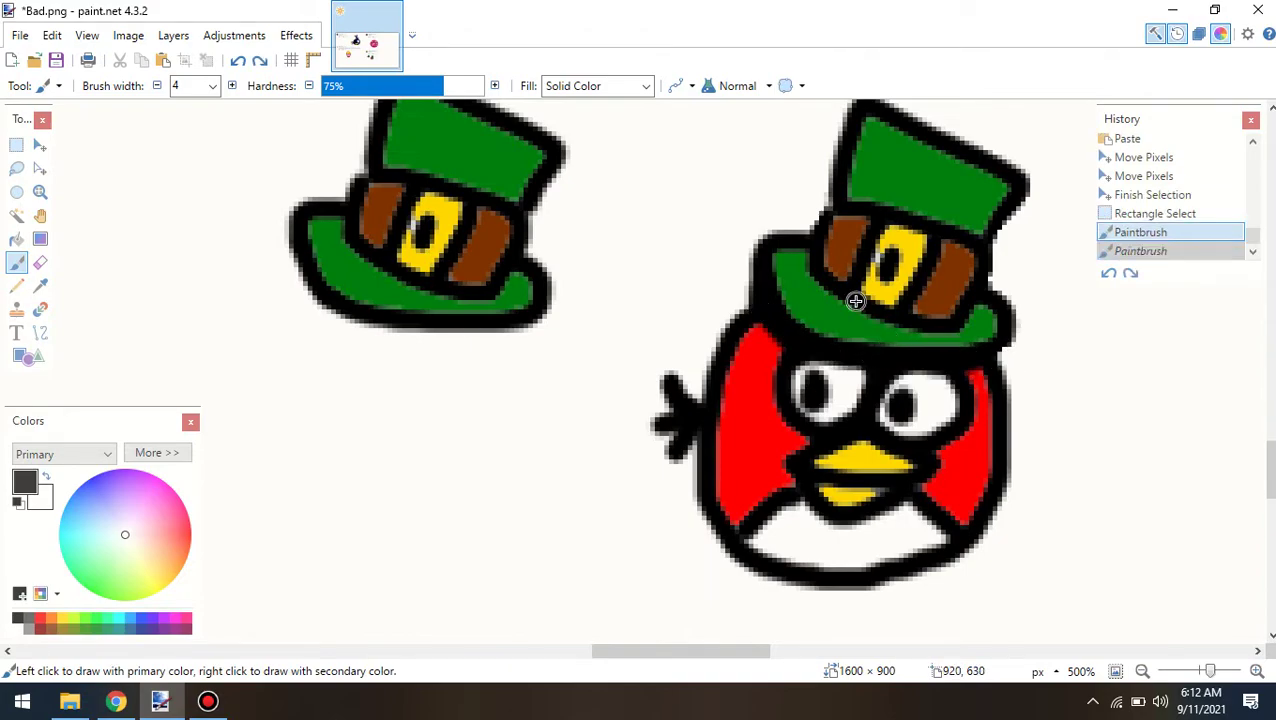
# Paint a large yellow letter F to the right of the bird's hat with the Paintbrush
pyautogui.scroll(4, 877, 303)
pyautogui.scroll(2, 800, 315)
pyautogui.scroll(-2, 803, 260)
pyautogui.scroll(-4, 812, 285)
pyautogui.scroll(3, 806, 290)
pyautogui.scroll(-2, 810, 287)
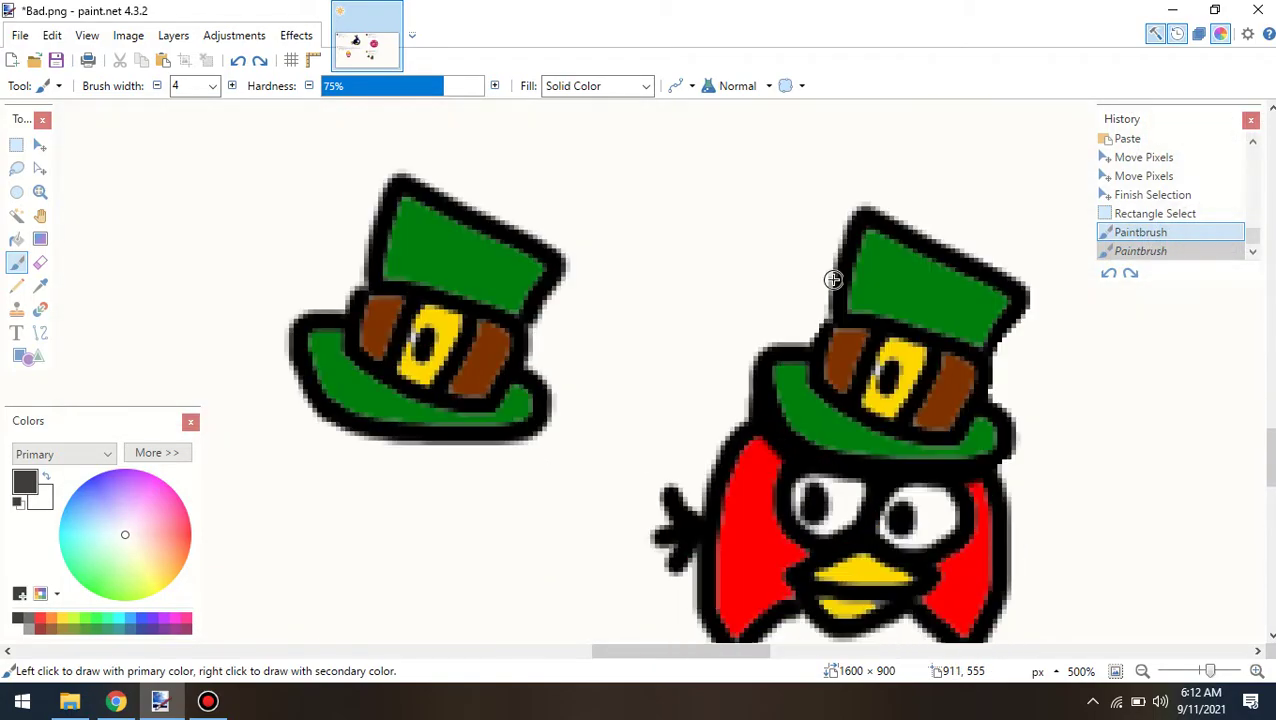
pyautogui.moveTo(666, 660); pyautogui.dragTo(702, 660)
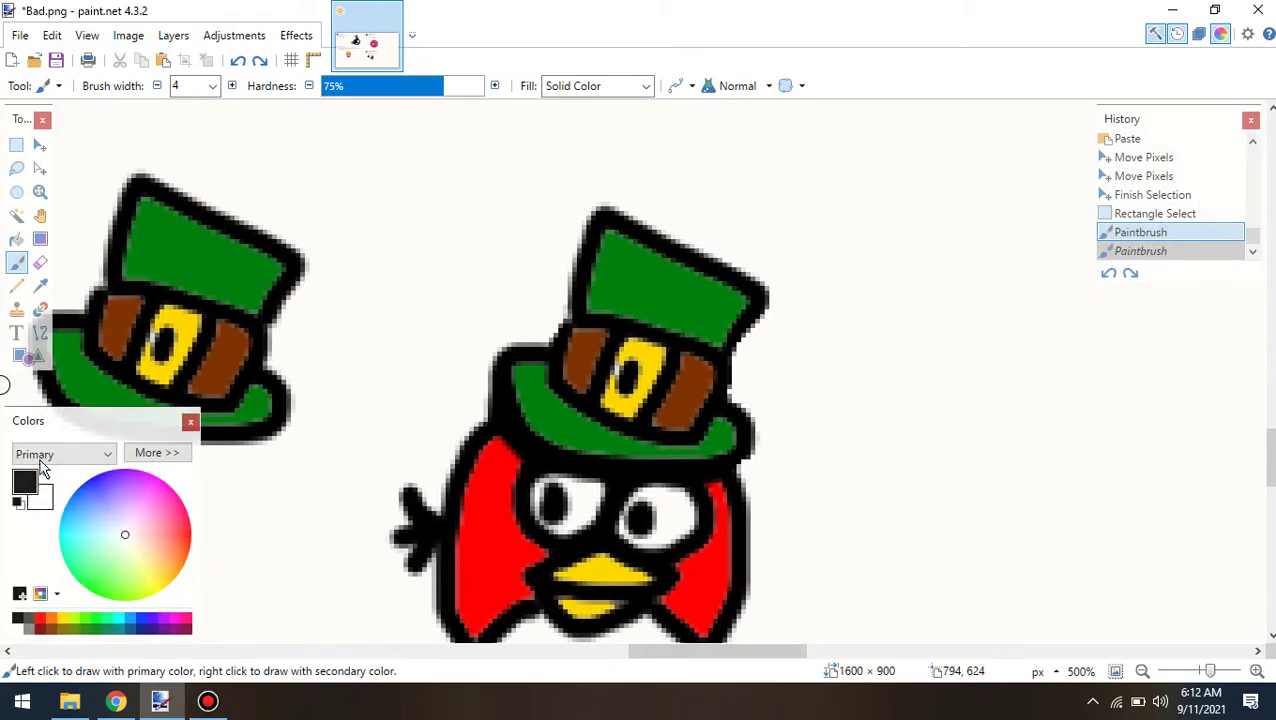
pyautogui.click(63, 617)
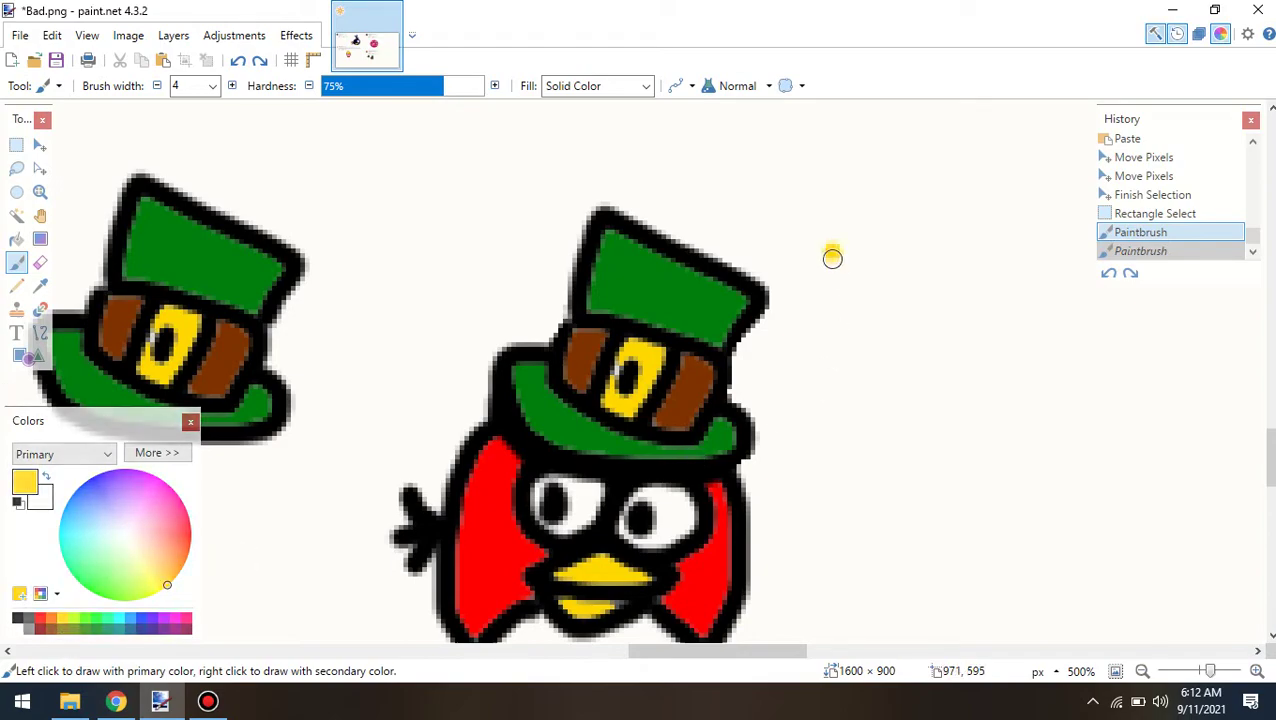
pyautogui.moveTo(834, 252); pyautogui.dragTo(849, 398)
pyautogui.moveTo(837, 256); pyautogui.dragTo(906, 258)
pyautogui.moveTo(857, 332); pyautogui.dragTo(923, 327)
# Paint a yellow letter R to the right of the F
pyautogui.moveTo(664, 661)
pyautogui.mouseDown()
pyautogui.moveTo(592, 667)
pyautogui.moveTo(682, 661)
pyautogui.mouseUp()
pyautogui.scroll(-5, 950, 415)
pyautogui.scroll(-2, 950, 415)
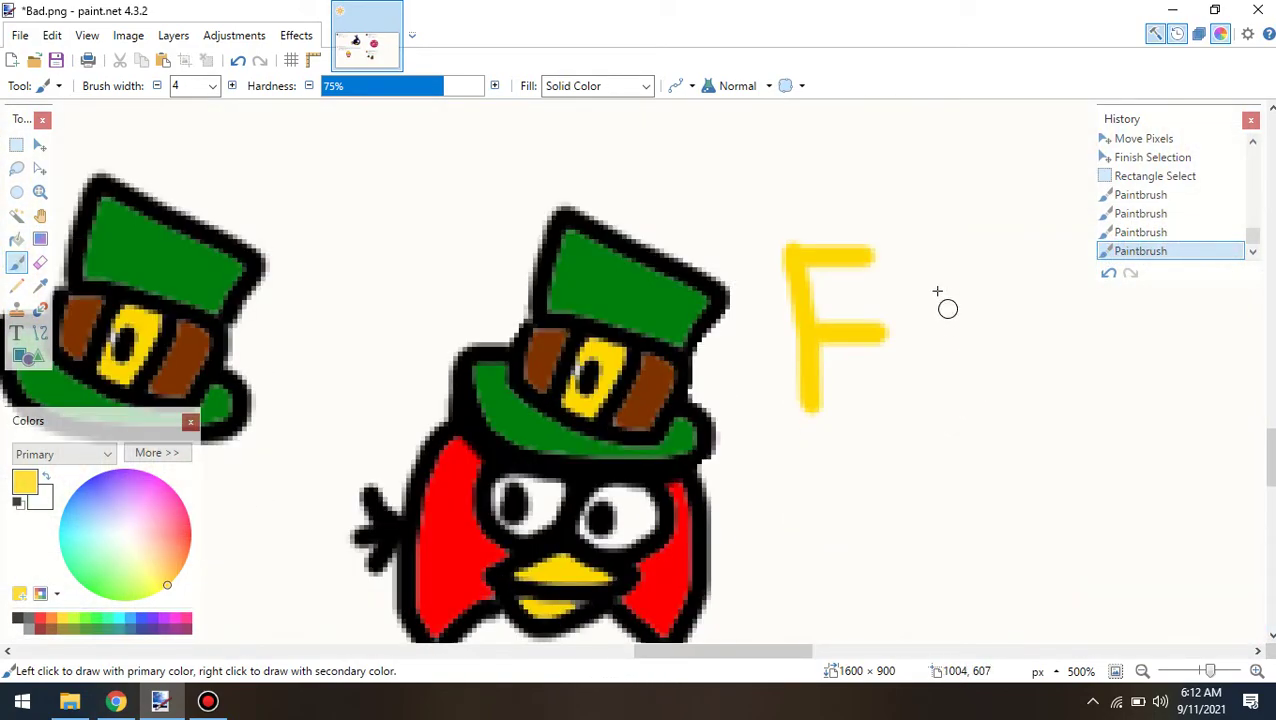
pyautogui.moveTo(914, 264); pyautogui.dragTo(920, 410)
pyautogui.moveTo(914, 270)
pyautogui.mouseDown()
pyautogui.moveTo(943, 255)
pyautogui.moveTo(991, 284)
pyautogui.moveTo(930, 332)
pyautogui.moveTo(1008, 408)
pyautogui.mouseUp()
# Paint two yellow letters E after the R to complete the word FREE
pyautogui.scroll(4, 1081, 485)
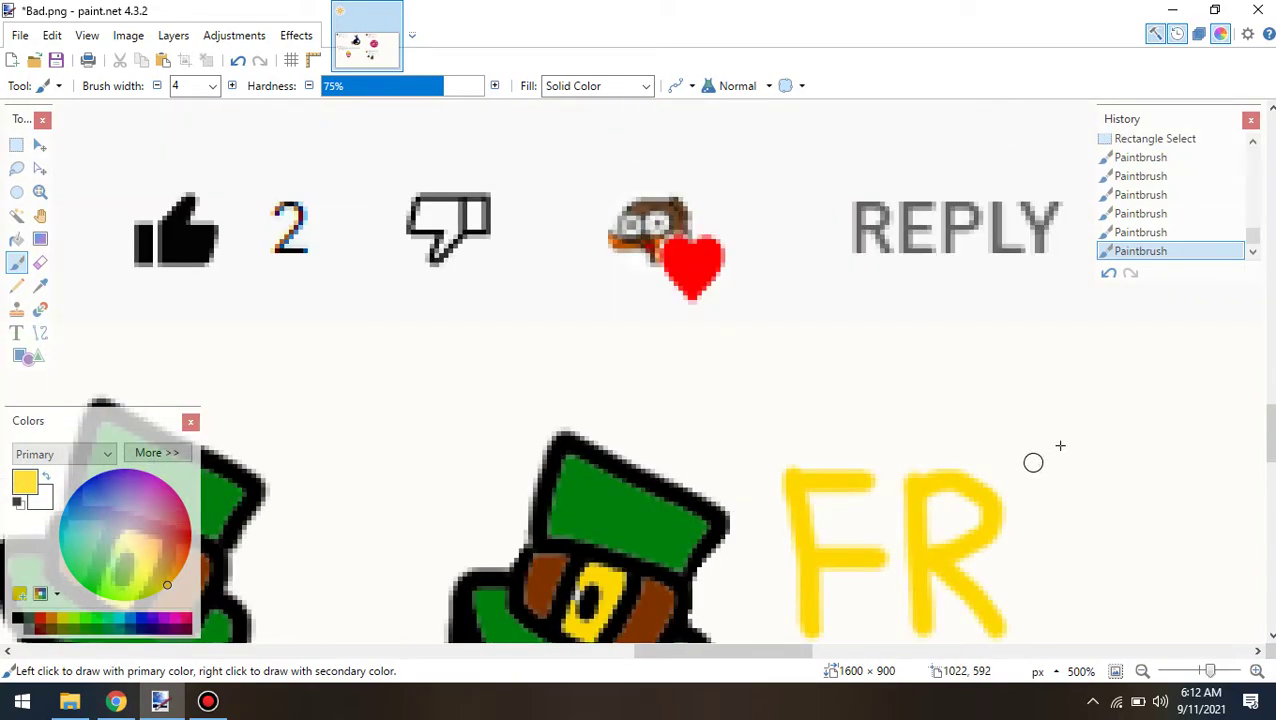
pyautogui.scroll(-2, 1033, 462)
pyautogui.moveTo(1042, 360)
pyautogui.mouseDown()
pyautogui.moveTo(1034, 484)
pyautogui.moveTo(1098, 502)
pyautogui.mouseUp()
pyautogui.moveTo(1040, 425); pyautogui.dragTo(1105, 435)
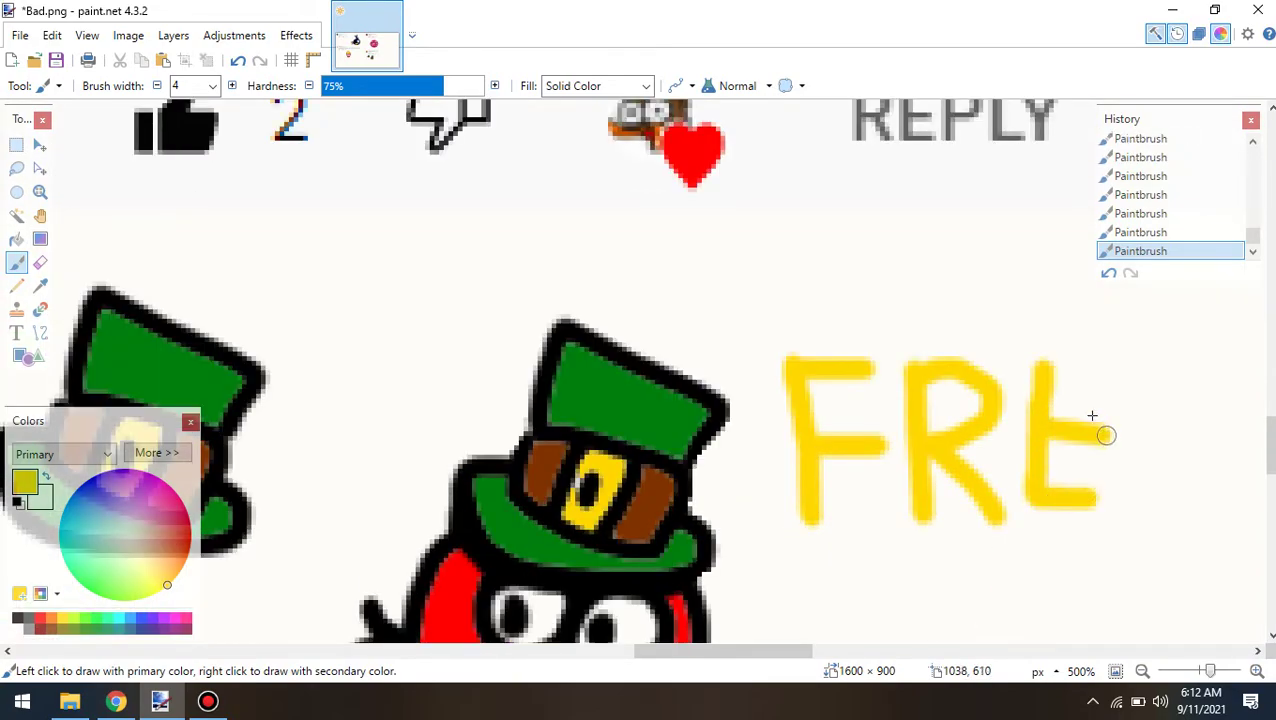
pyautogui.moveTo(1056, 363)
pyautogui.mouseDown()
pyautogui.moveTo(1135, 373)
pyautogui.moveTo(1175, 508)
pyautogui.moveTo(1225, 508)
pyautogui.mouseUp()
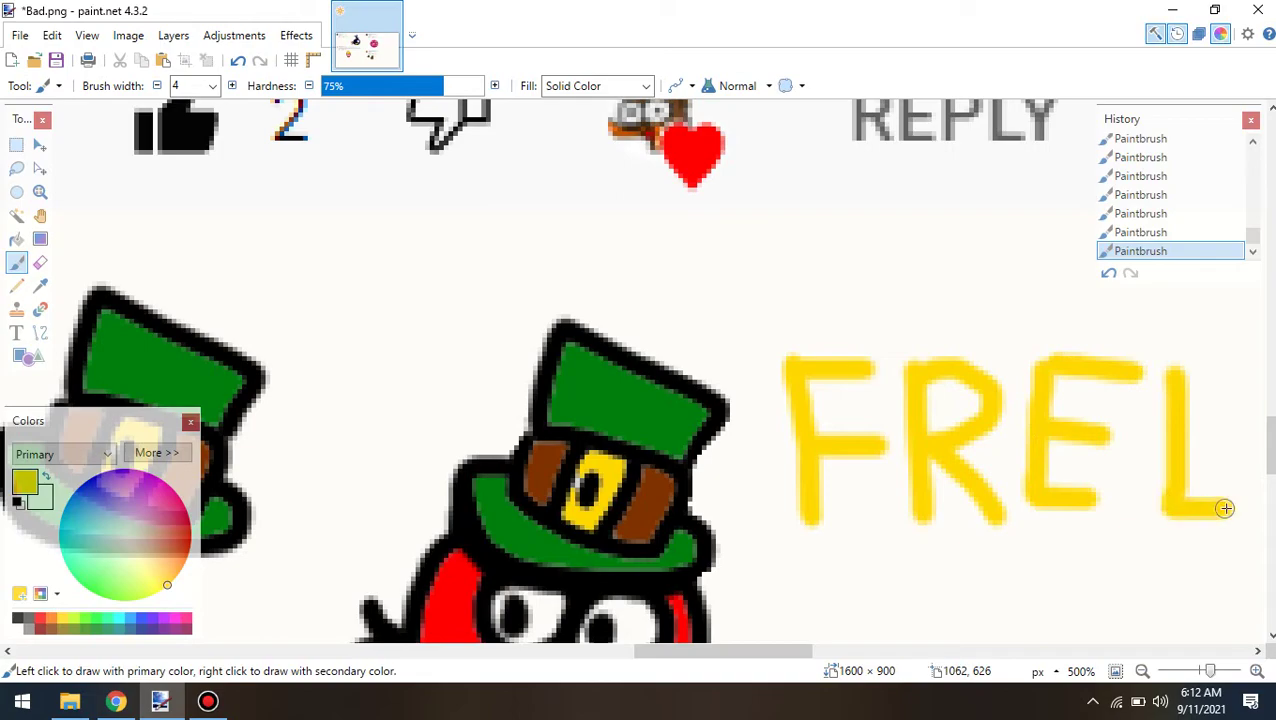
pyautogui.moveTo(1175, 427); pyautogui.dragTo(1234, 436)
pyautogui.moveTo(1170, 372); pyautogui.dragTo(1230, 372)
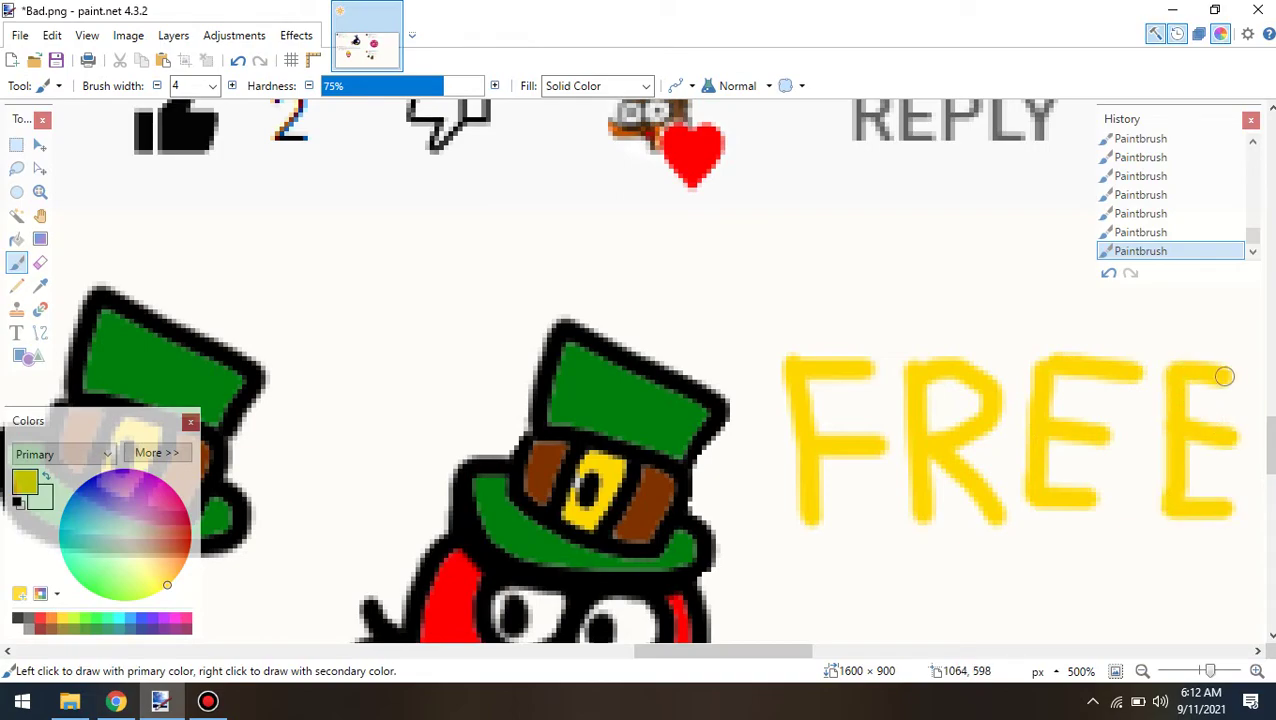
# Select the spare hat left of the bird with a rectangle and erase it
pyautogui.click(1180, 672)
pyautogui.click(1180, 672)
pyautogui.click(1180, 672)
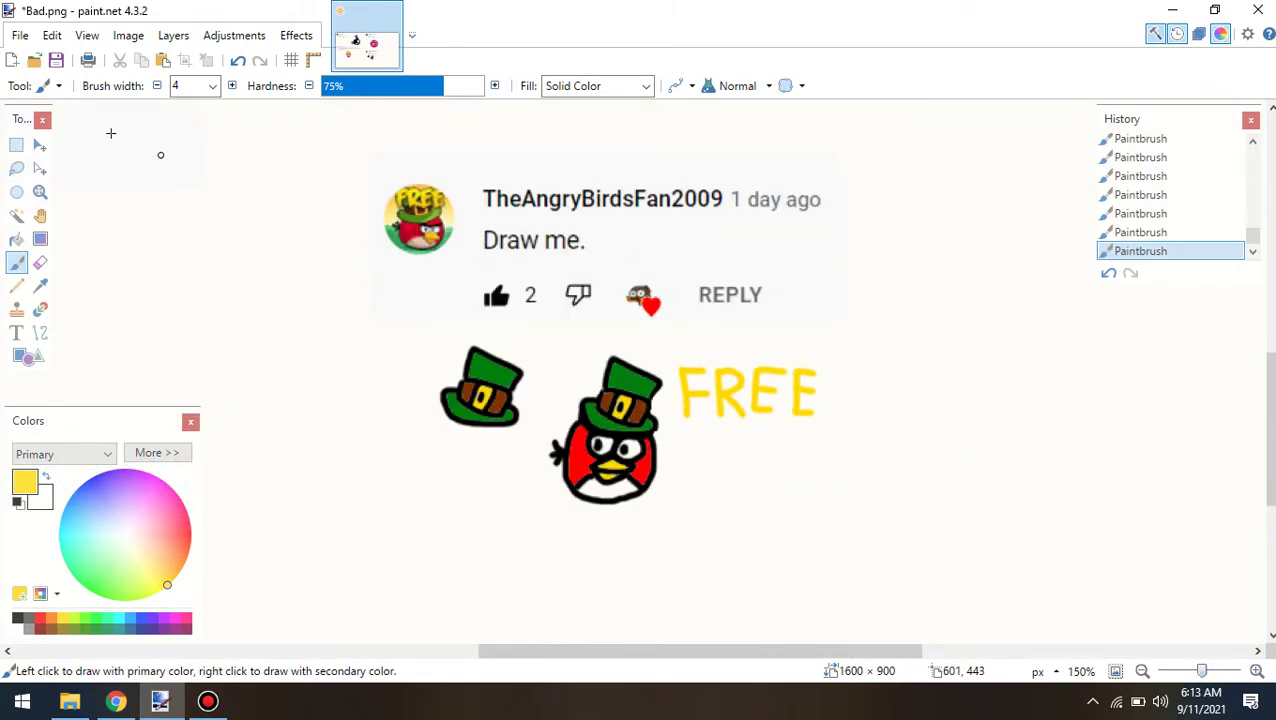
pyautogui.click(16, 145)
pyautogui.moveTo(615, 273); pyautogui.dragTo(686, 260)
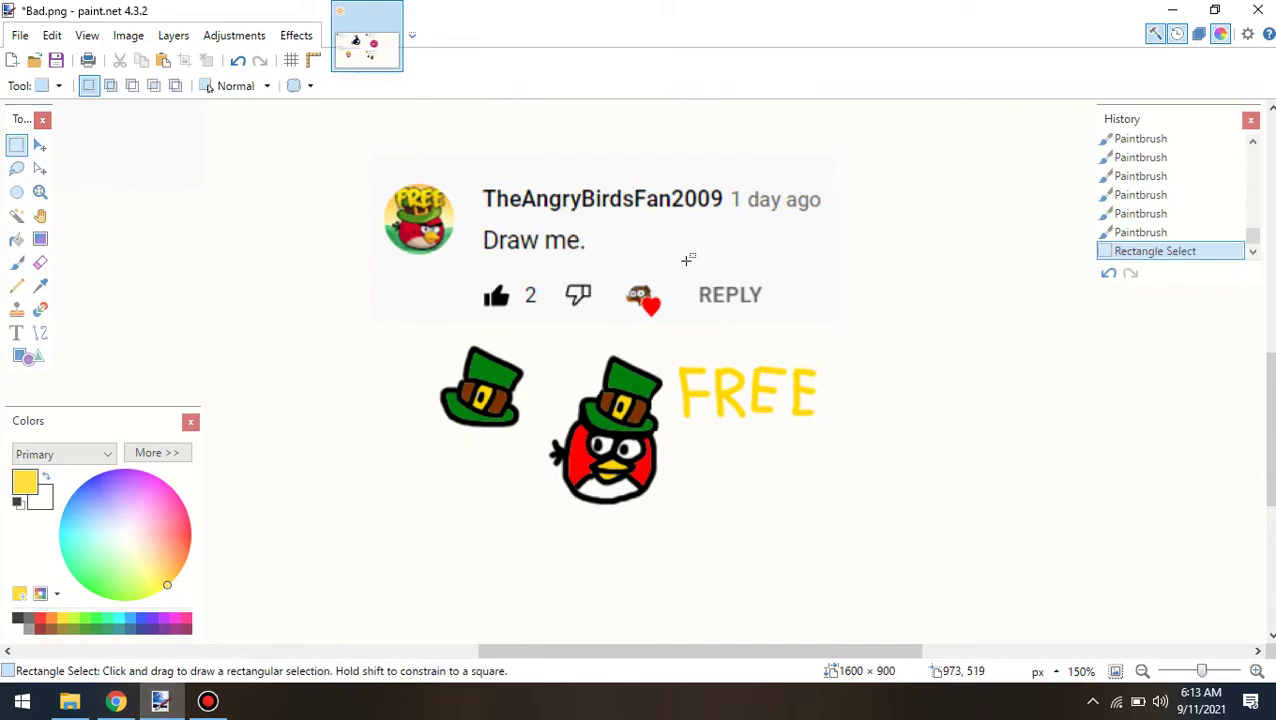
pyautogui.moveTo(411, 335); pyautogui.dragTo(539, 440)
pyautogui.press('Delete')
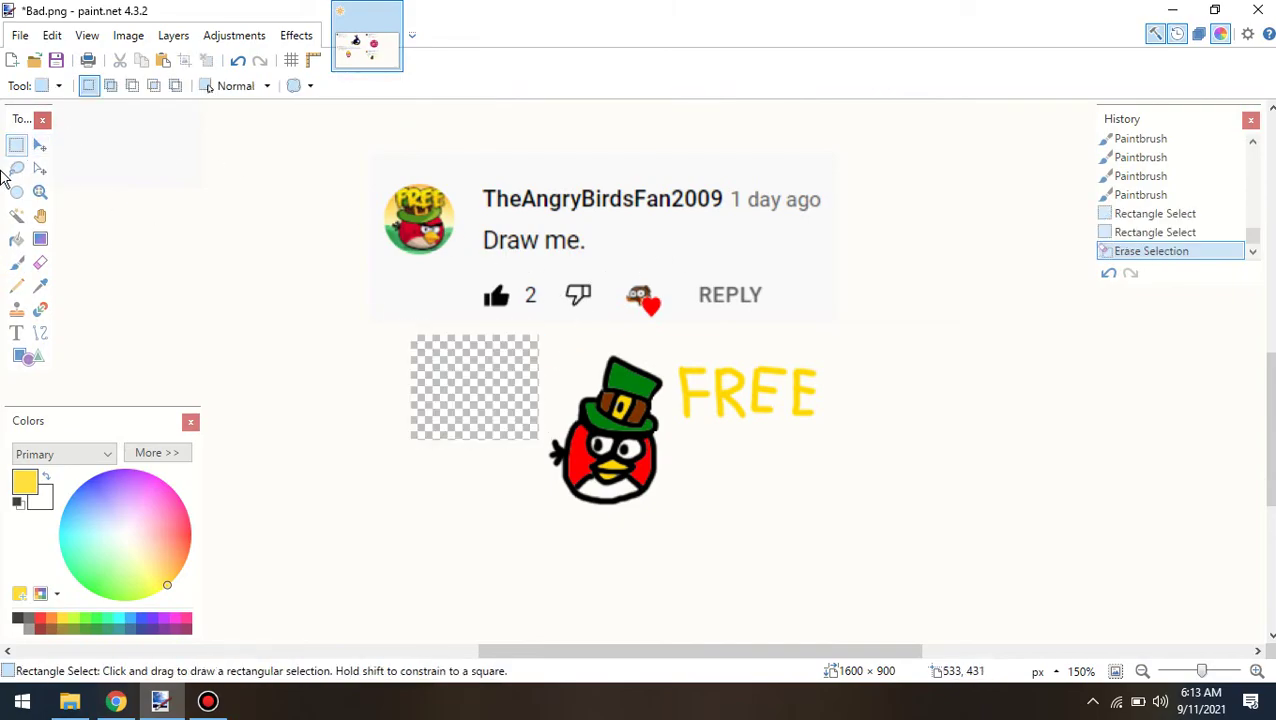
# Fill the erased transparent rectangle left of the bird with white and finish the fill
pyautogui.click(16, 239)
pyautogui.click(17, 629)
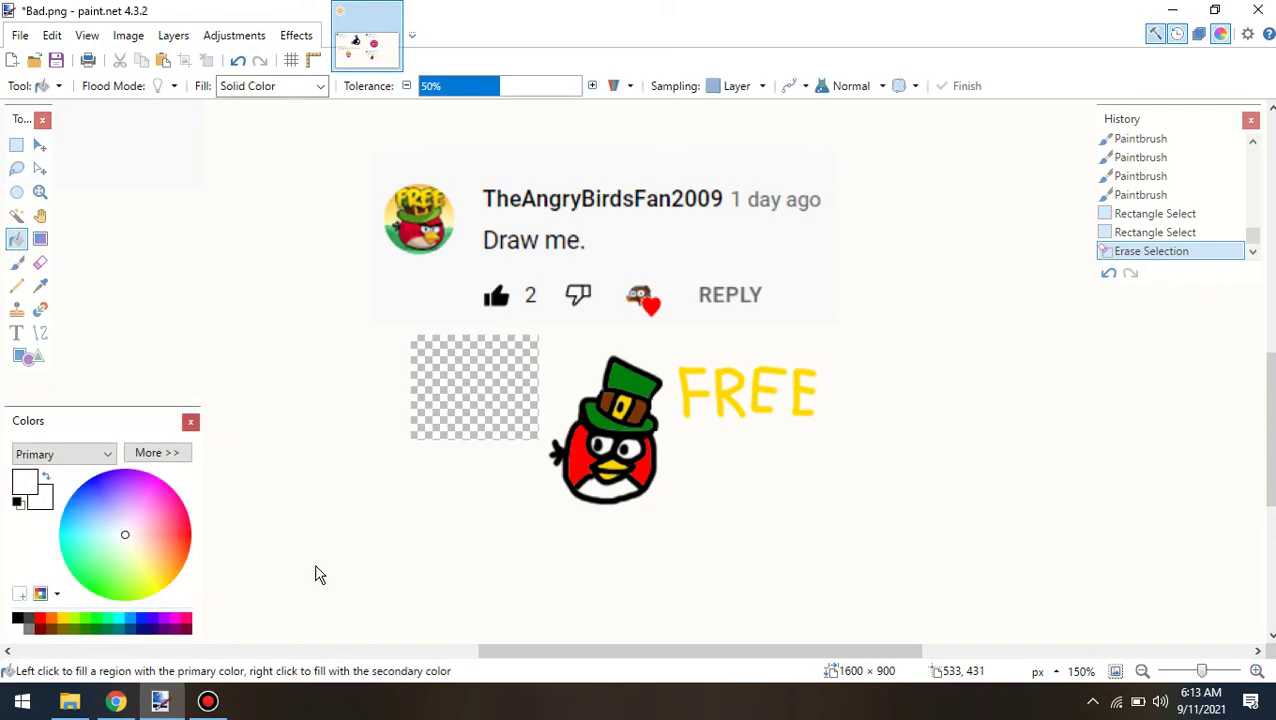
pyautogui.click(487, 408)
pyautogui.click(16, 145)
pyautogui.click(740, 280)
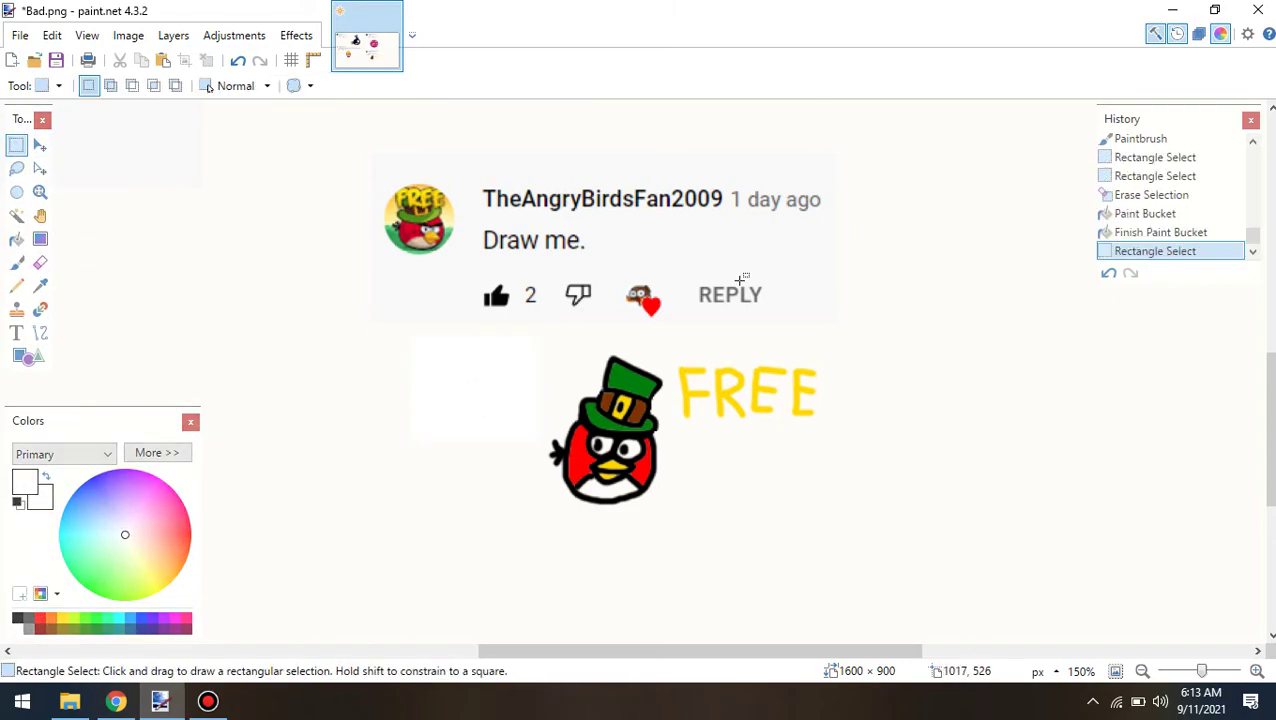